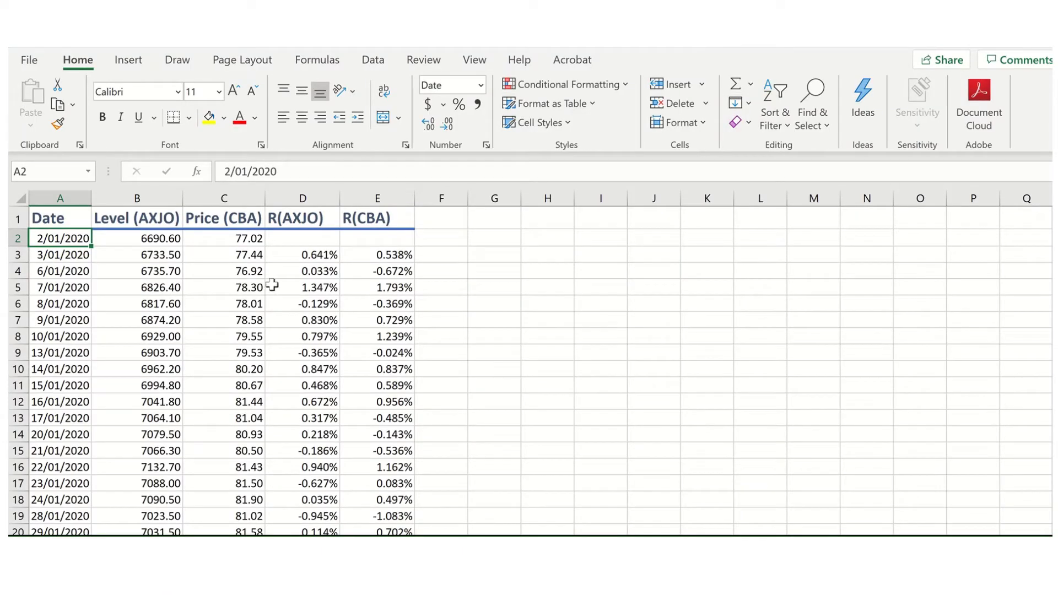
Step: Review the AXJO and CBA columns, the first date, and the return formulas in D3 and E3
{"action": "left_click", "coordinate": [134, 197]}
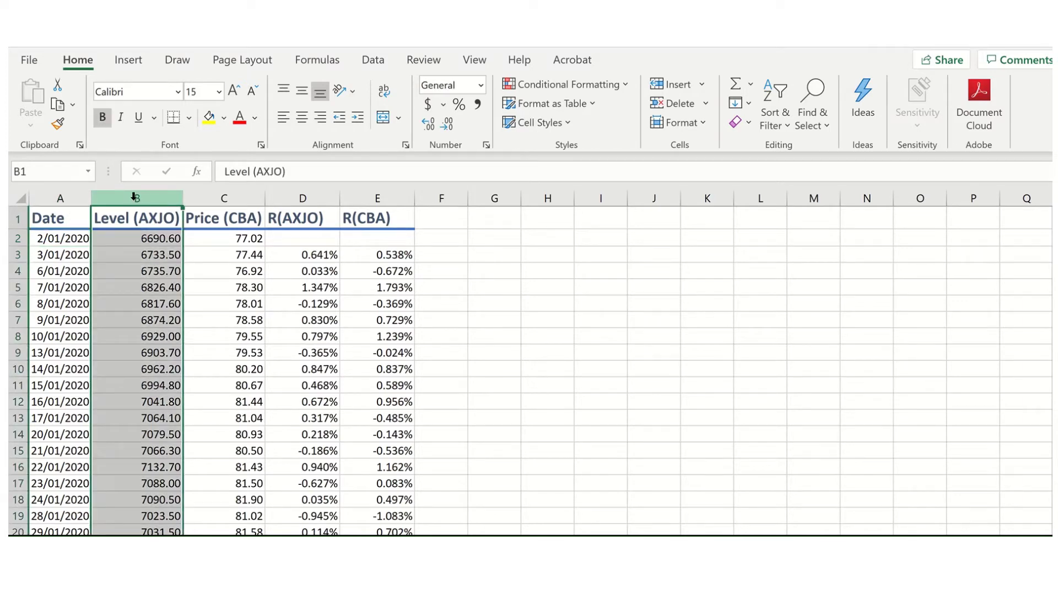
{"action": "left_click", "coordinate": [207, 194]}
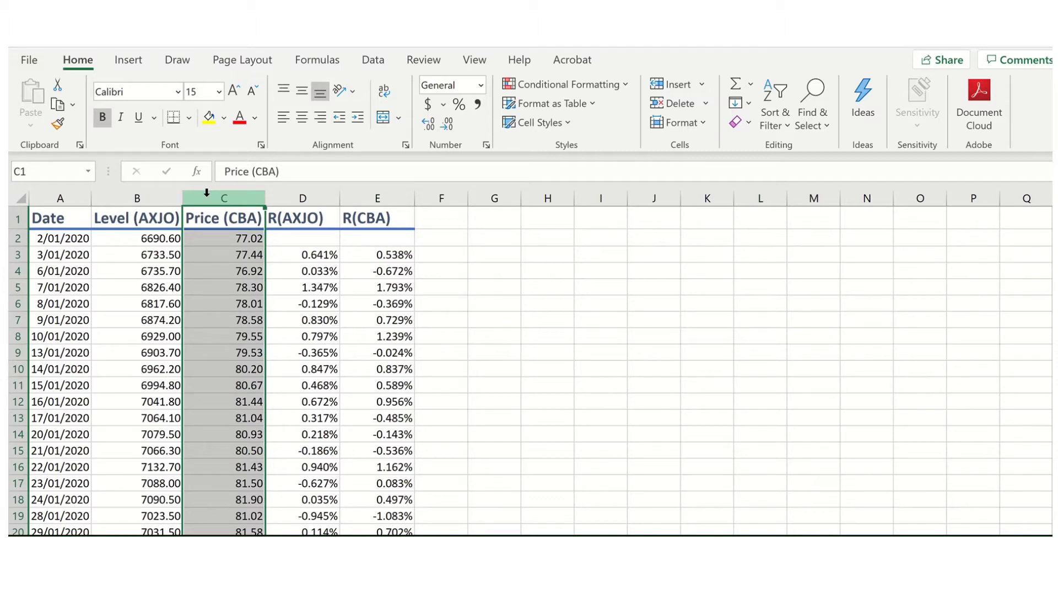
{"action": "left_click", "coordinate": [137, 219]}
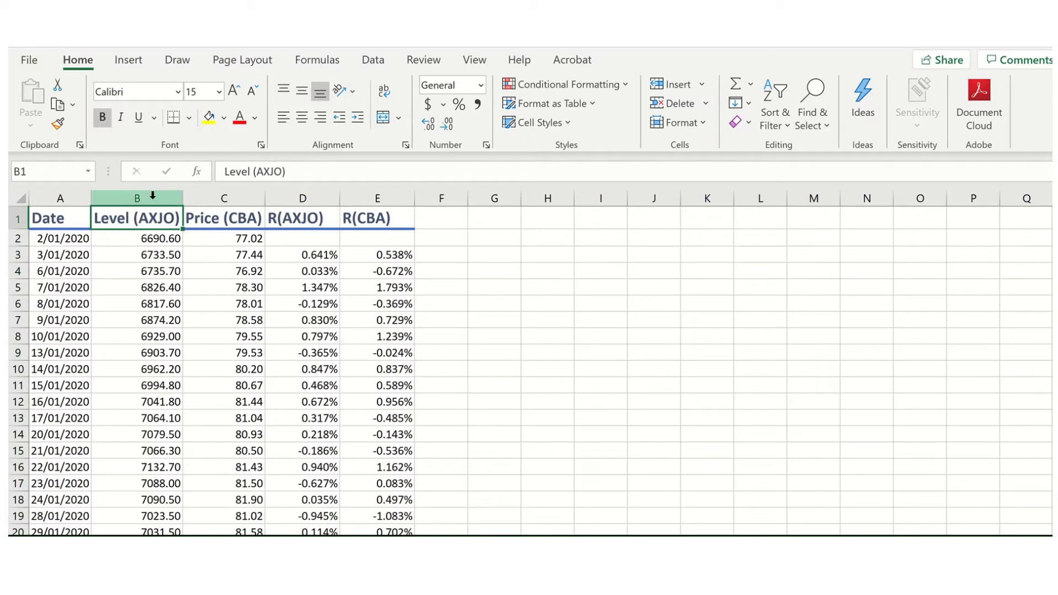
{"action": "left_click", "coordinate": [152, 196]}
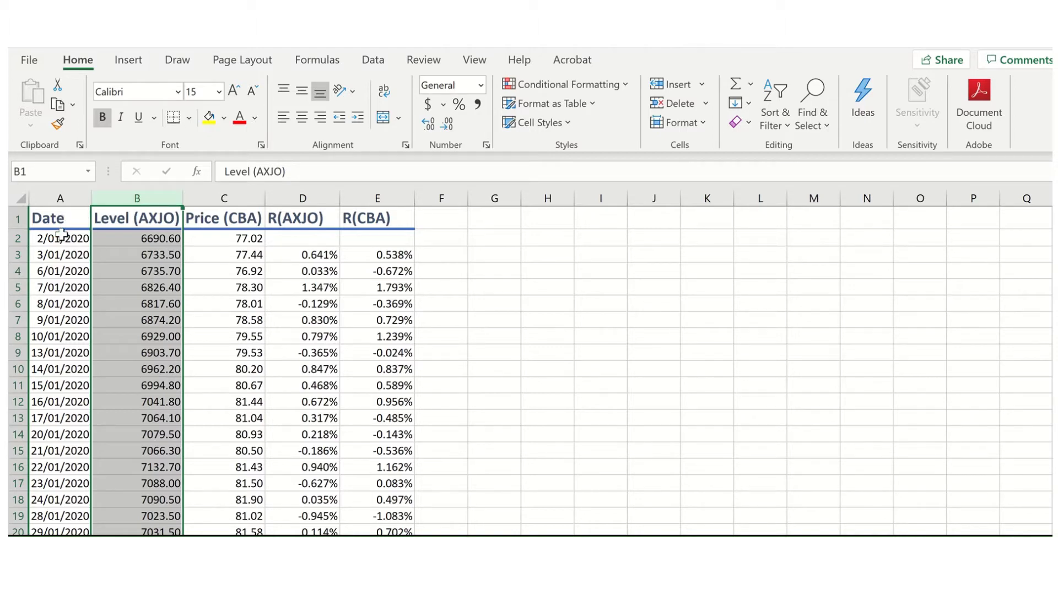
{"action": "left_click", "coordinate": [61, 236]}
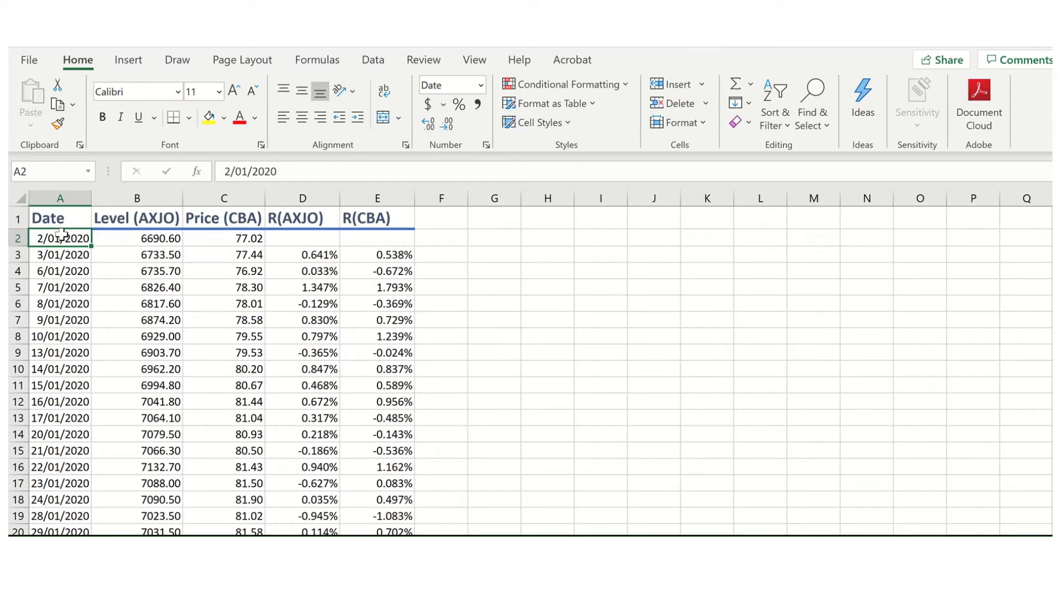
{"action": "left_click", "coordinate": [314, 255]}
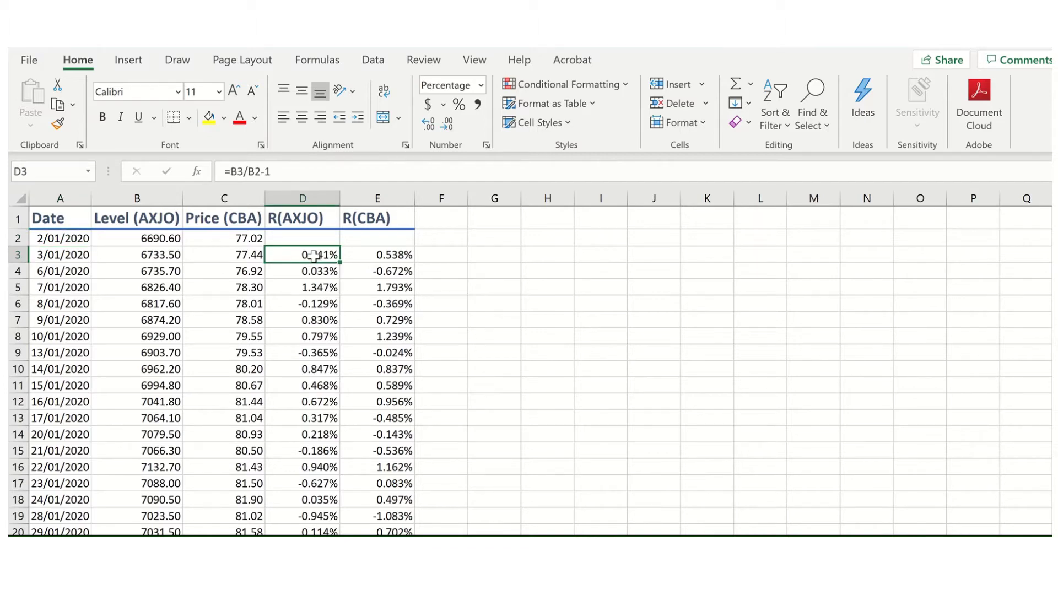
{"action": "left_click", "coordinate": [395, 254]}
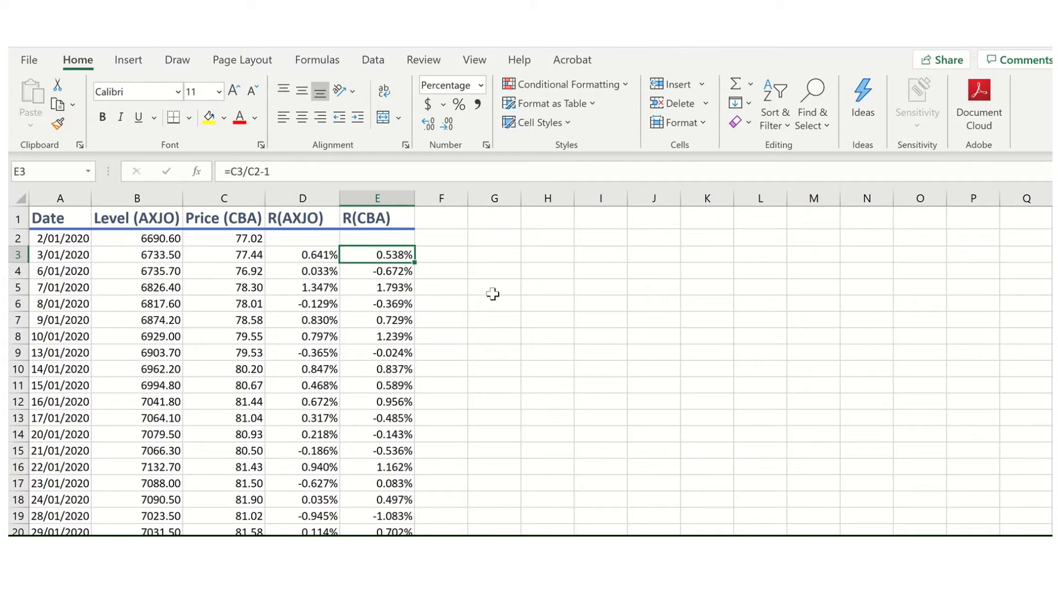
Step: Enter the label 'Intercept' in H2
{"action": "left_click", "coordinate": [545, 241]}
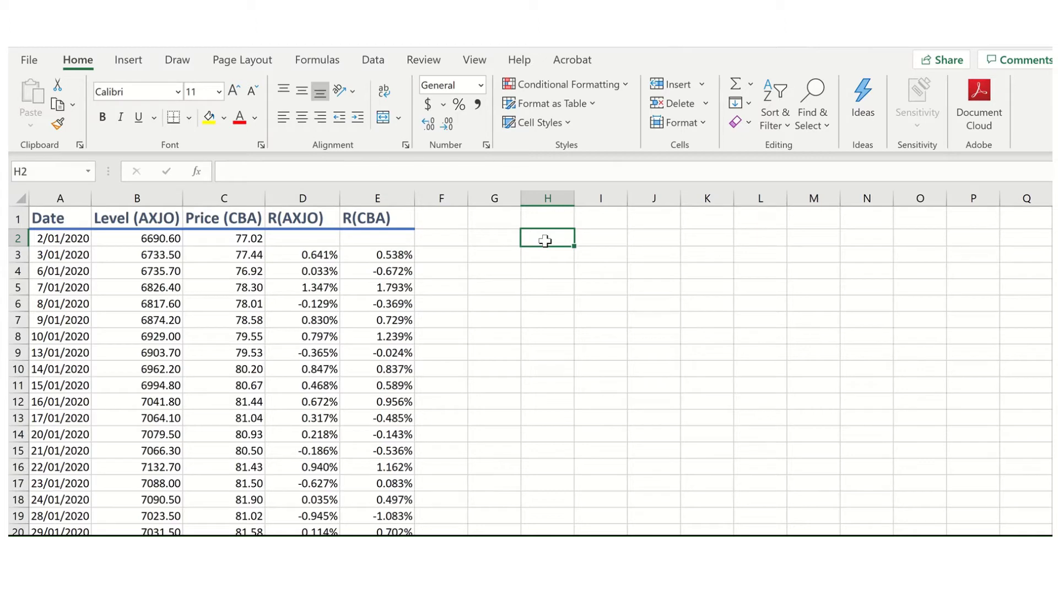
{"action": "type", "text": "Int"}
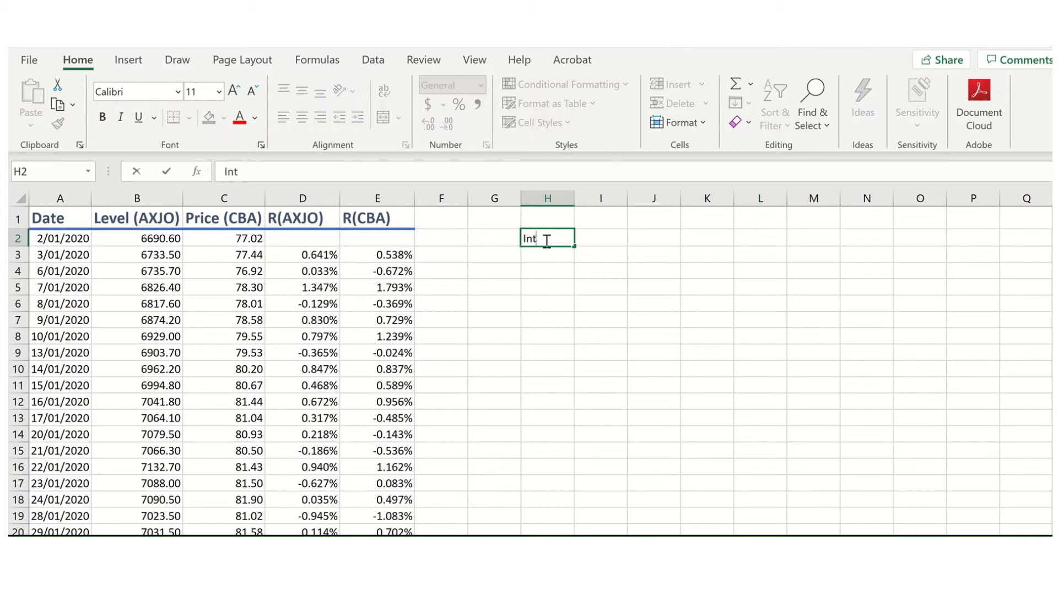
{"action": "type", "text": "ercept"}
{"action": "key", "text": "Tab"}
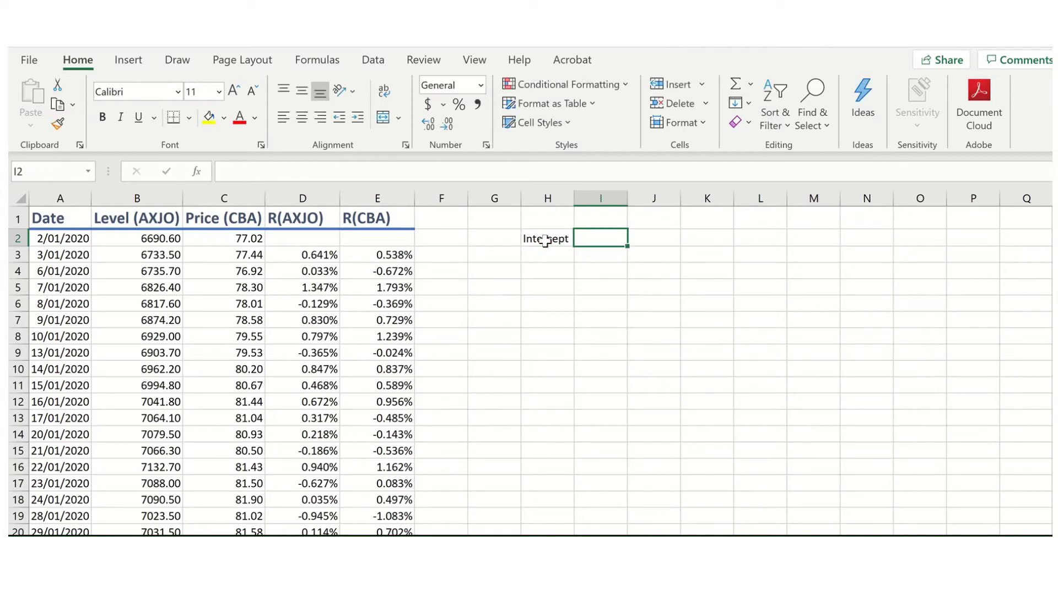
Step: Enter =INTERCEPT(E3:E203,D3:D203) in I2, returning 3.27052E-05
{"action": "type", "text": "="}
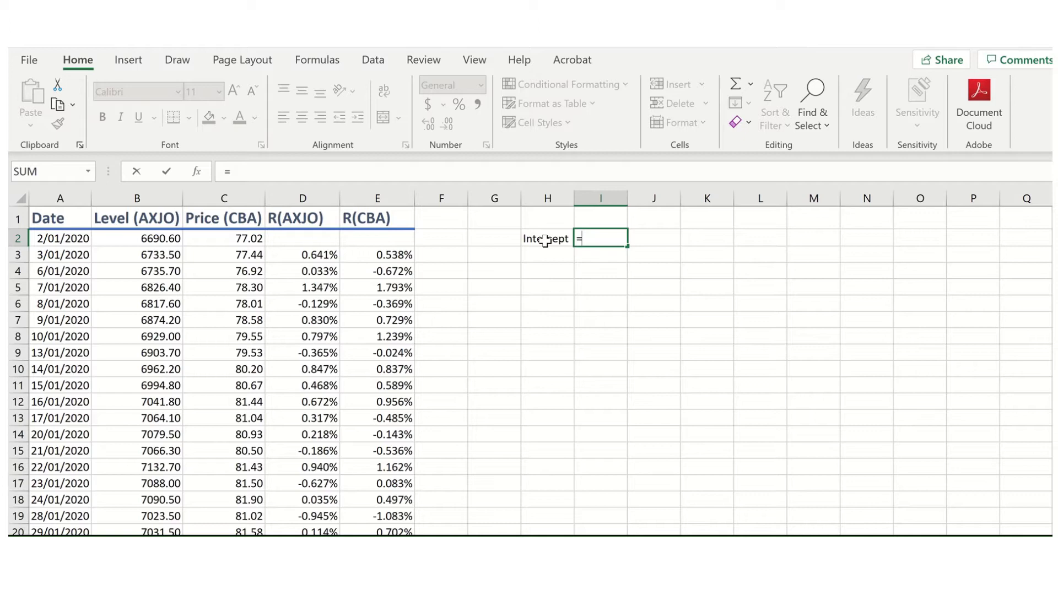
{"action": "type", "text": "interc"}
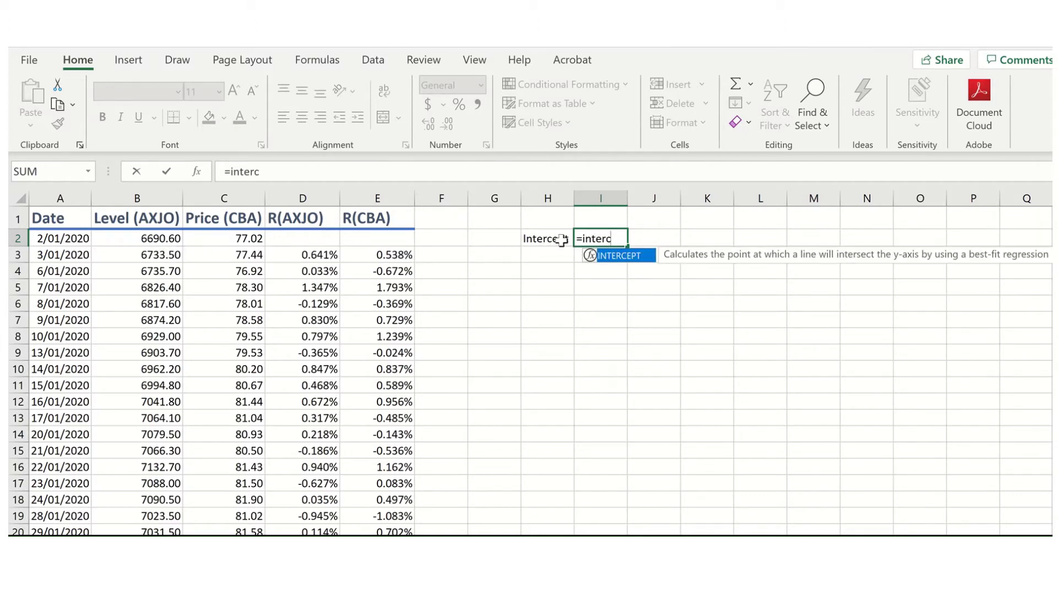
{"action": "type", "text": "ept("}
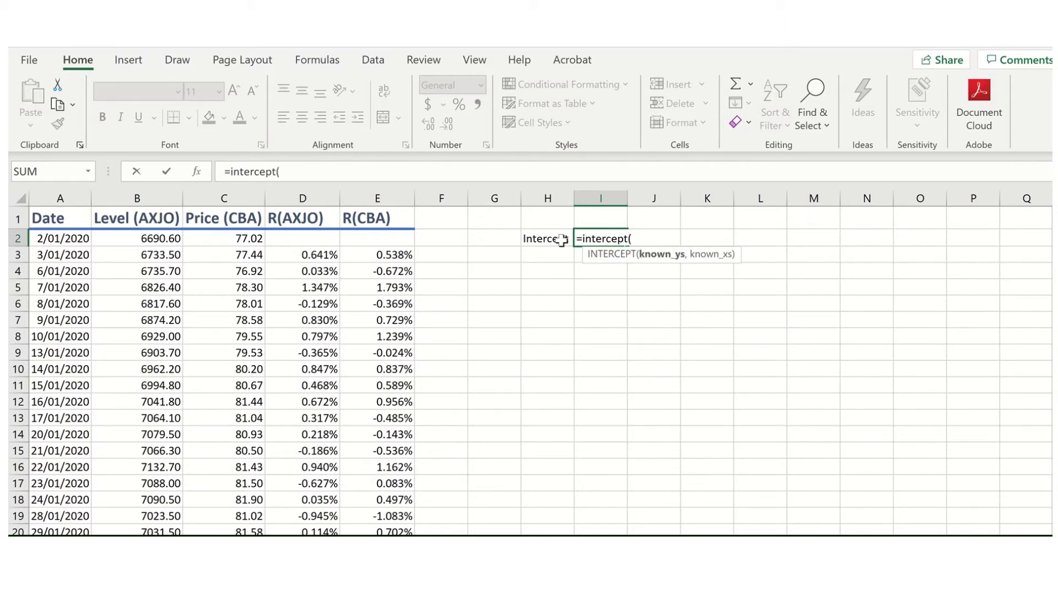
{"action": "left_click", "coordinate": [402, 251]}
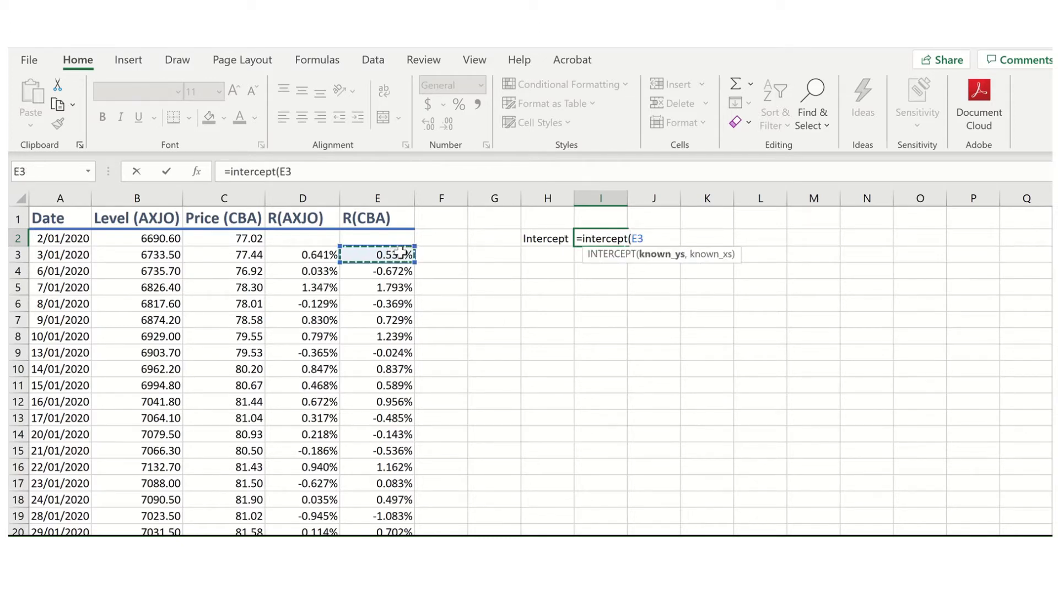
{"action": "key", "text": "ctrl+shift+Down"}
{"action": "type", "text": ","}
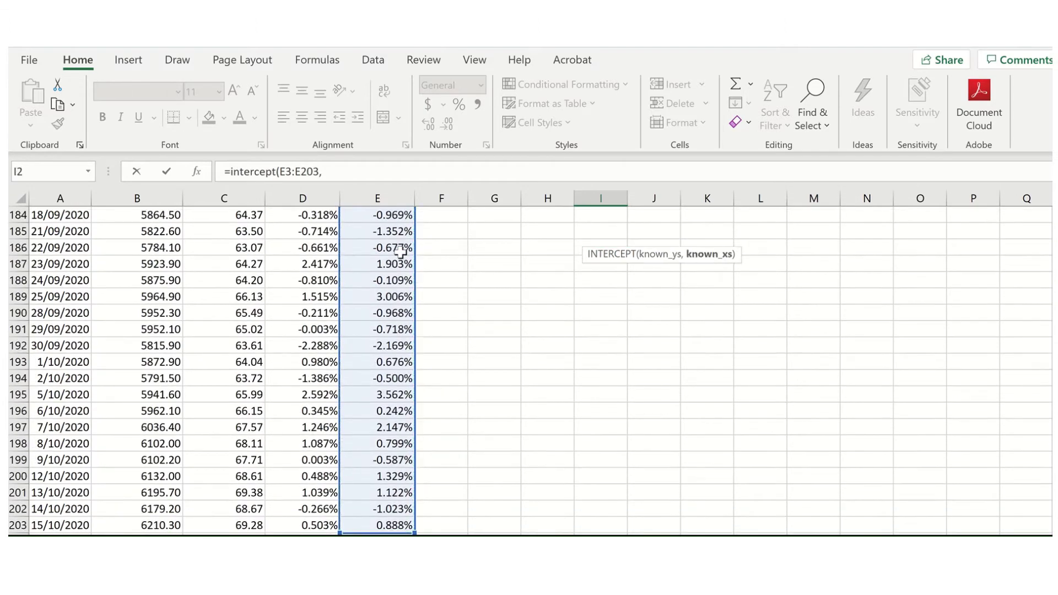
{"action": "left_click", "coordinate": [304, 332]}
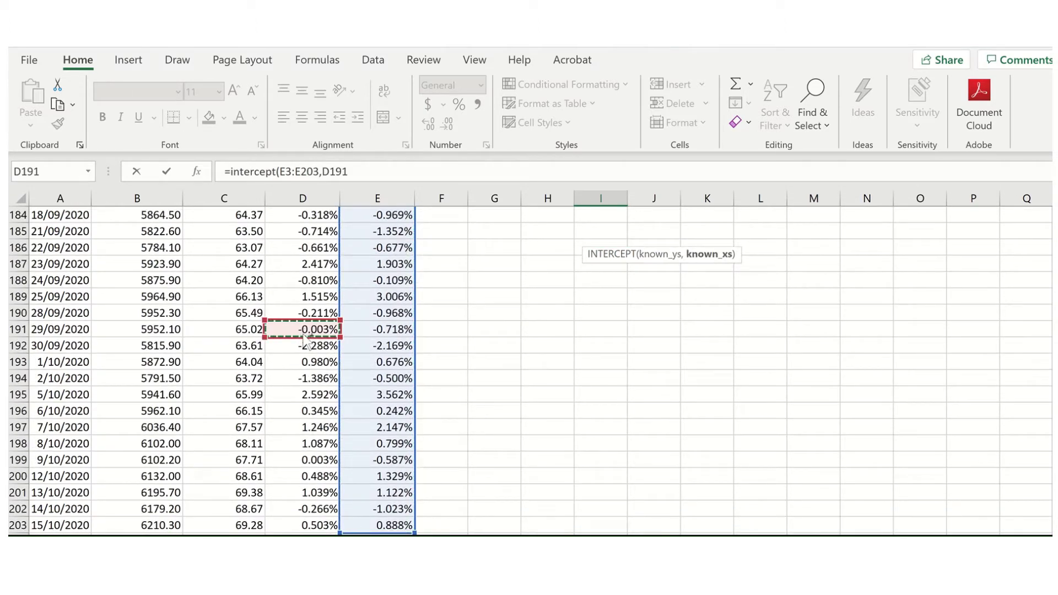
{"action": "key", "text": "ctrl+Up"}
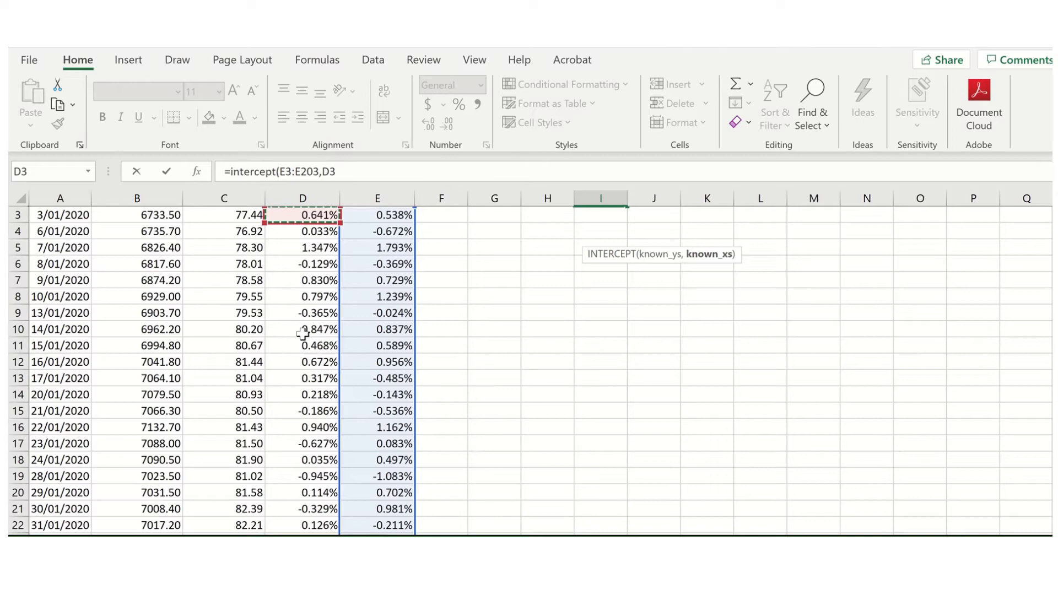
{"action": "key", "text": "ctrl+shift+Down"}
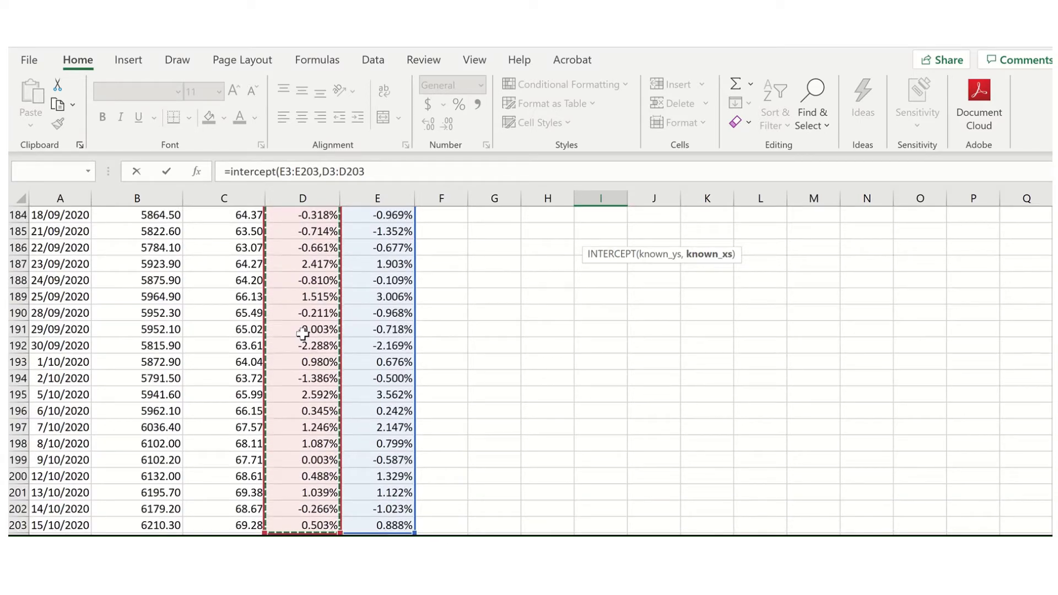
{"action": "type", "text": ")"}
{"action": "key", "text": "Return"}
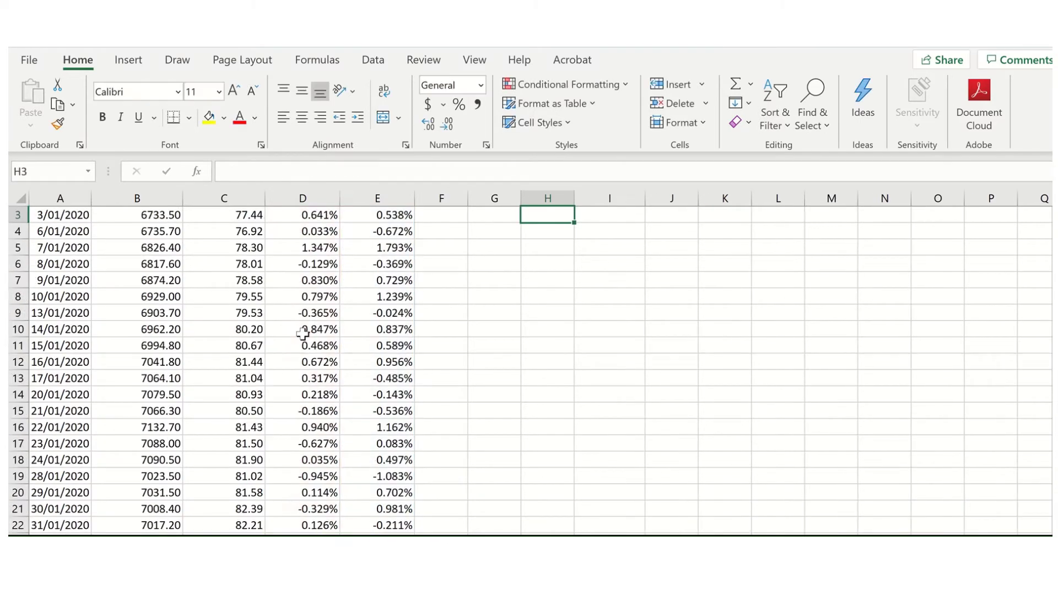
{"action": "scroll", "coordinate": [303, 334], "scroll_direction": "up", "scroll_amount": 1}
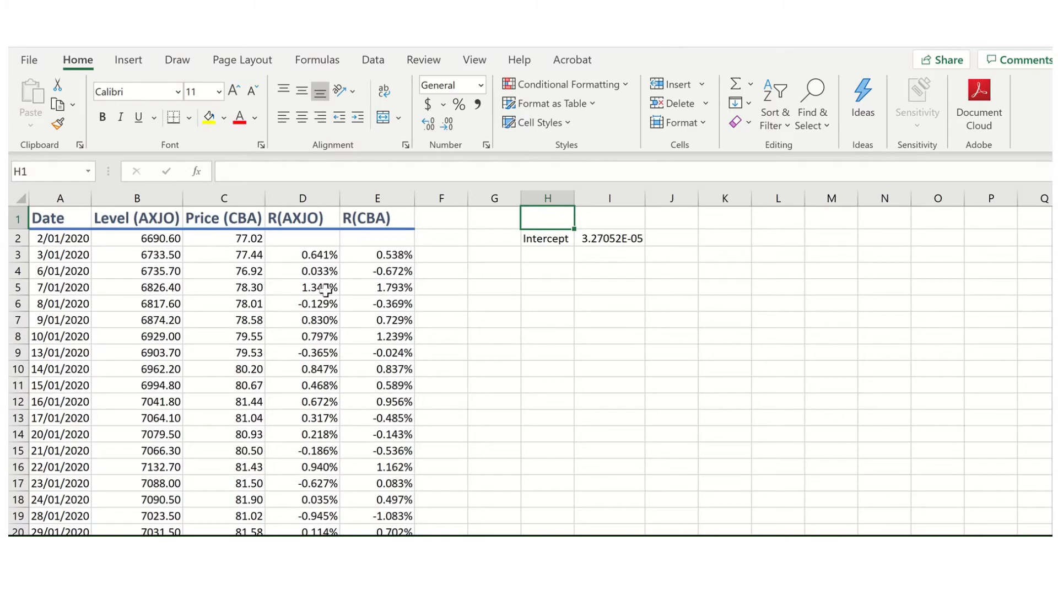
Step: Format I2 as Number with three added decimals so the intercept reads 0.000033
{"action": "left_click", "coordinate": [539, 221]}
{"action": "left_click", "coordinate": [629, 242]}
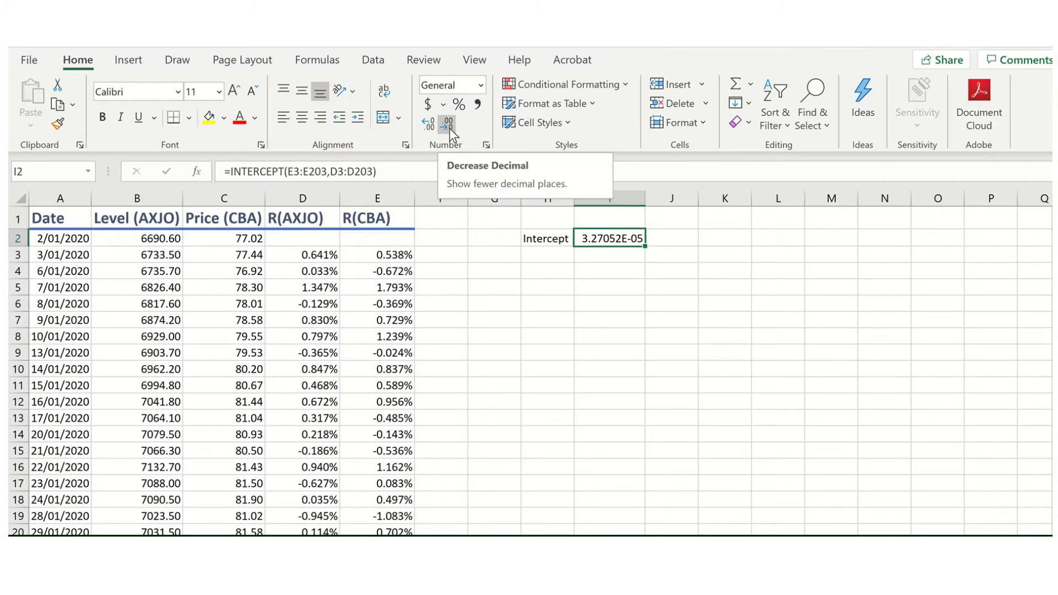
{"action": "left_click", "coordinate": [481, 86]}
{"action": "left_click", "coordinate": [481, 120]}
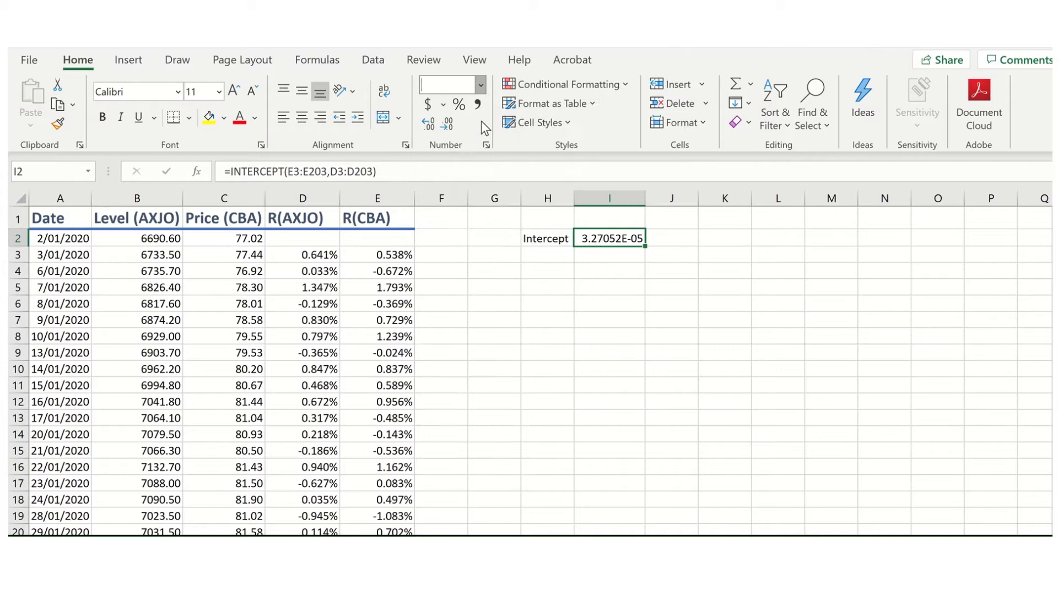
{"action": "left_click", "coordinate": [481, 85]}
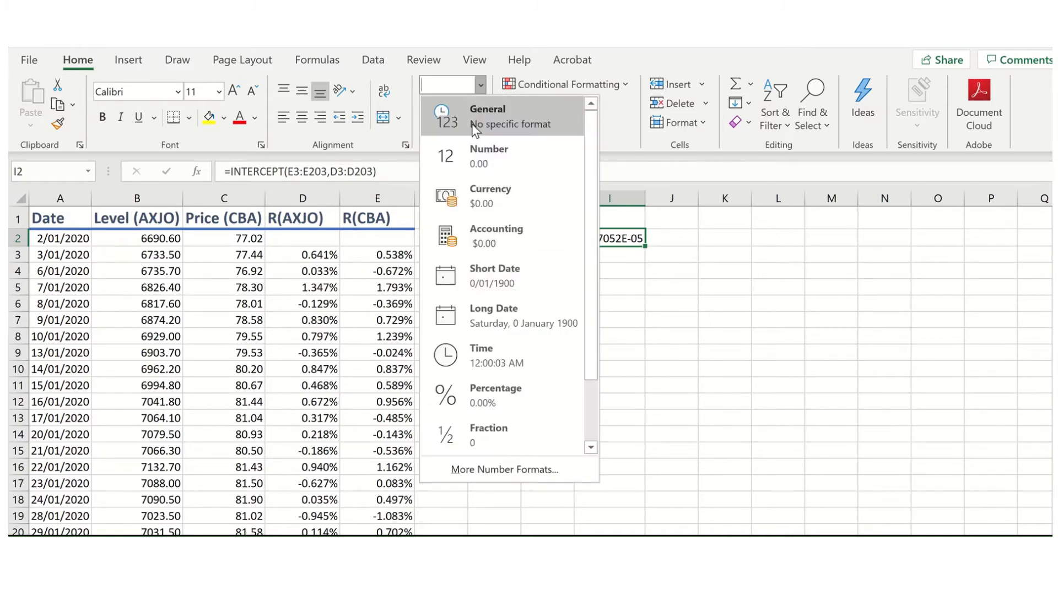
{"action": "left_click", "coordinate": [472, 123]}
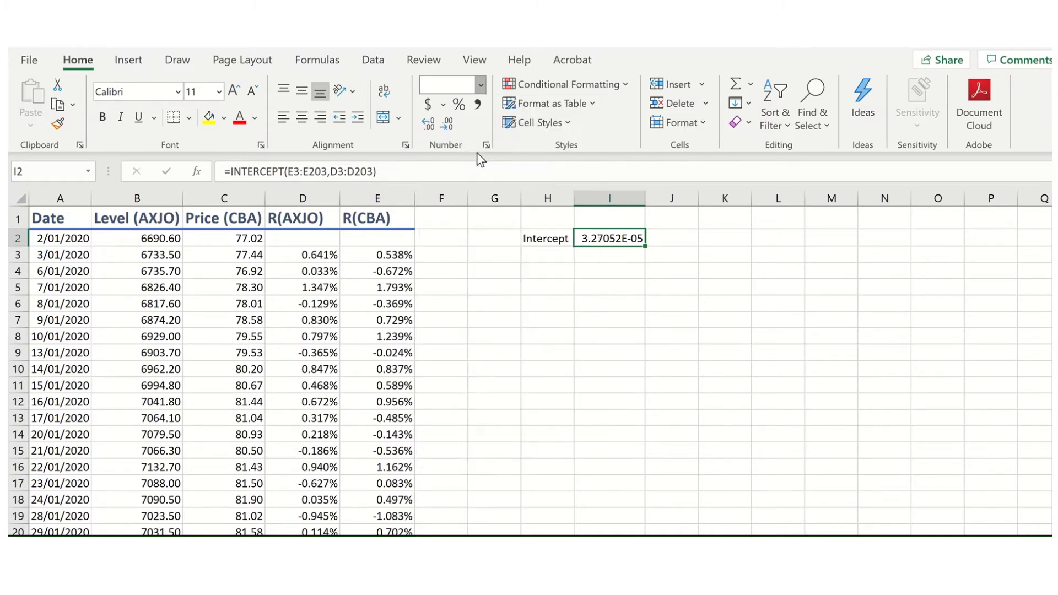
{"action": "left_click", "coordinate": [429, 124]}
{"action": "left_click", "coordinate": [429, 124]}
{"action": "left_click", "coordinate": [429, 124]}
{"action": "left_click", "coordinate": [428, 124]}
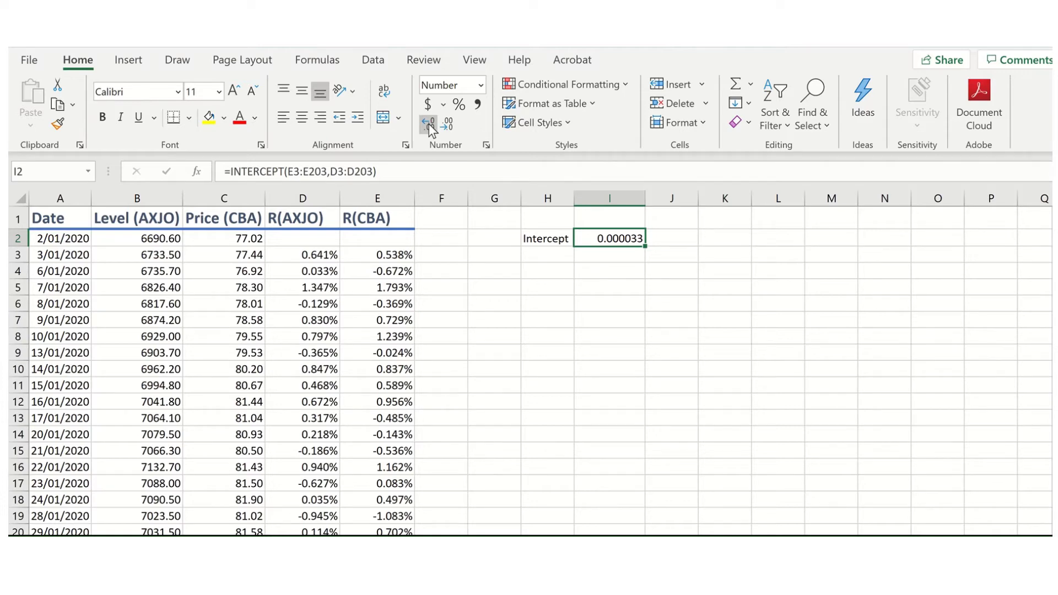
Step: Enter the label 'Slope' in H3
{"action": "key", "text": "Down"}
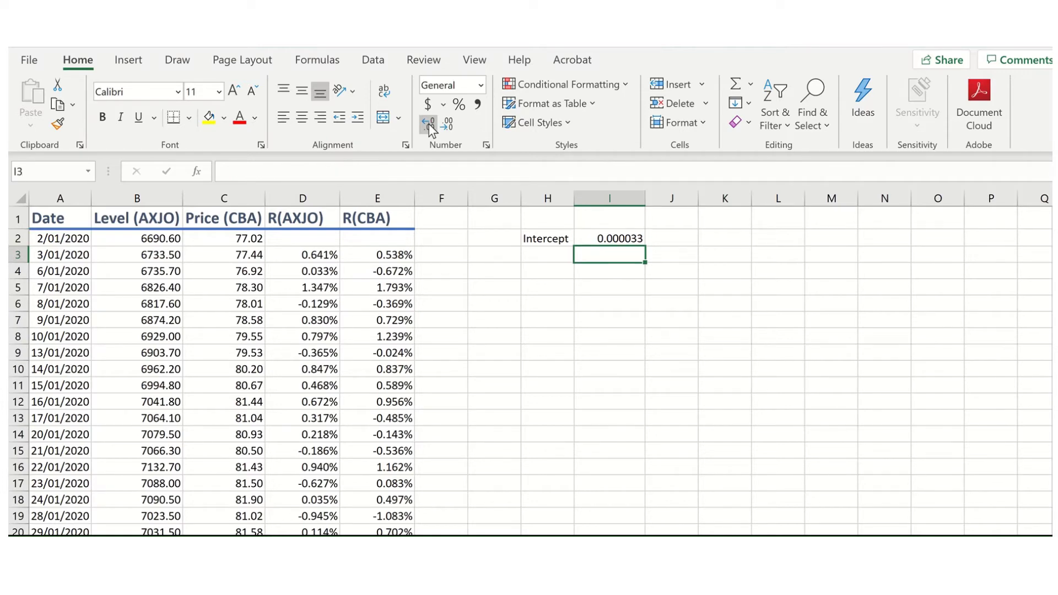
{"action": "key", "text": "Left"}
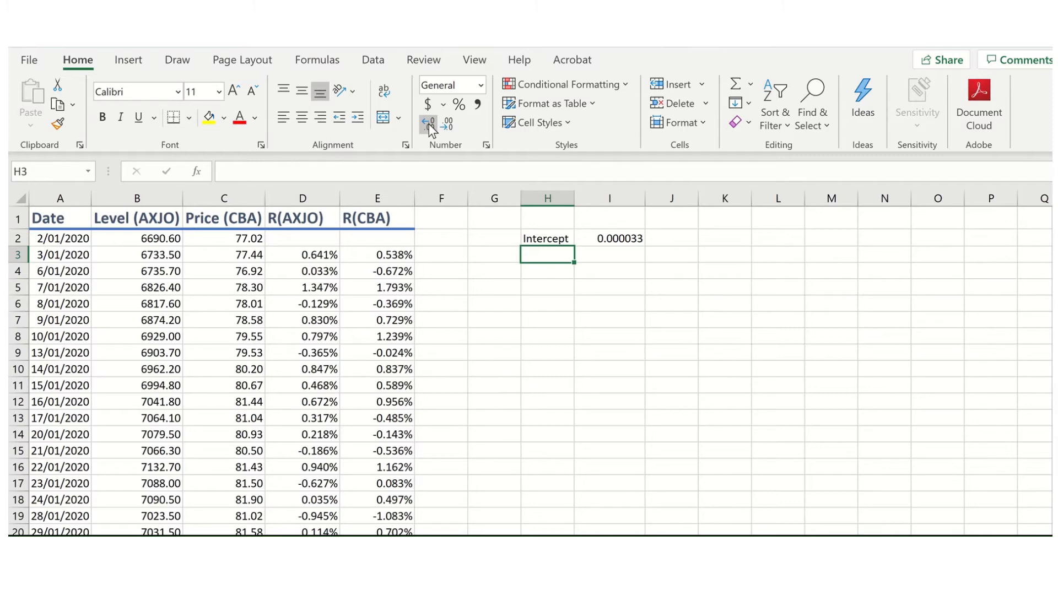
{"action": "type", "text": "Slop"}
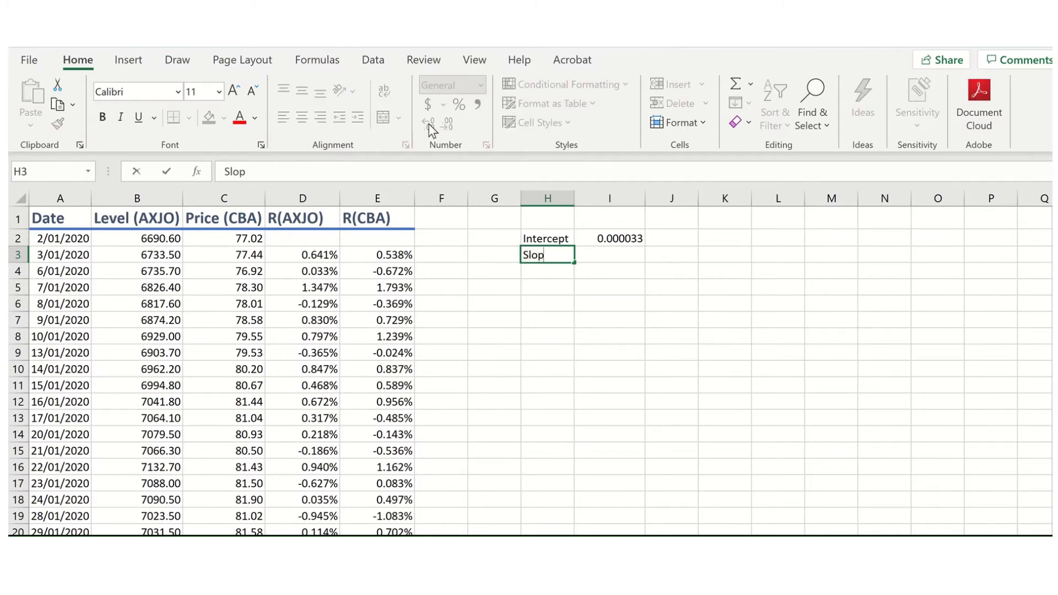
{"action": "type", "text": "e"}
{"action": "key", "text": "Tab"}
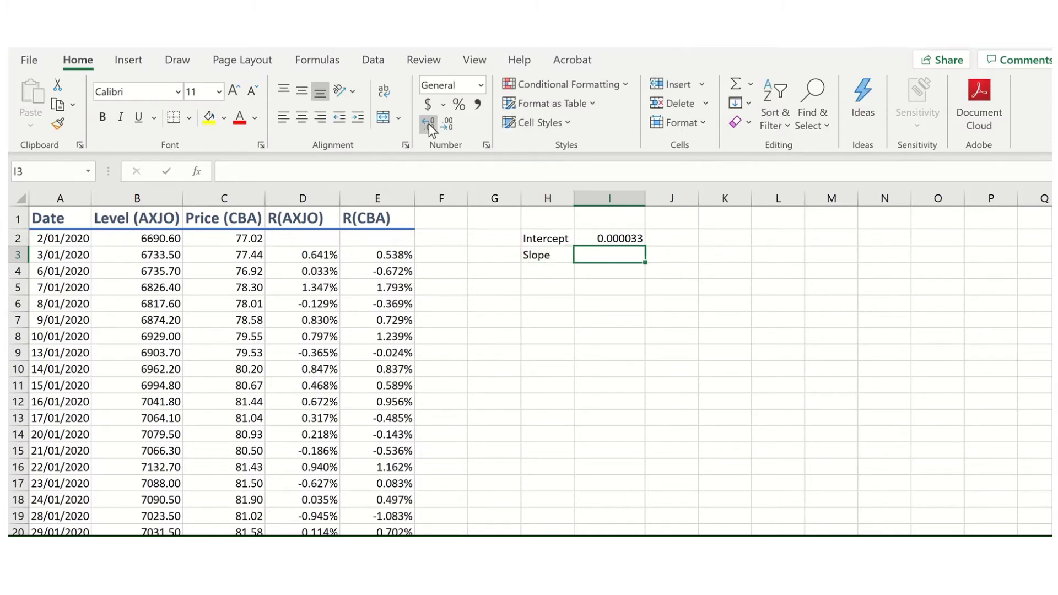
Step: Enter =SLOPE(E3:E203,D3:D203) in I3, returning 1.191745808
{"action": "type", "text": "="}
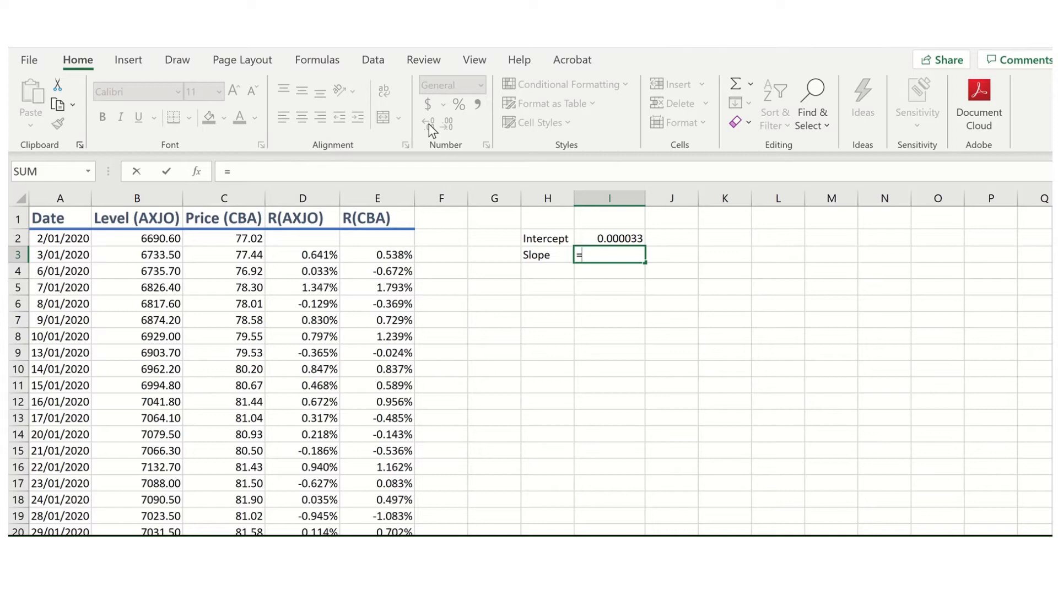
{"action": "type", "text": "b"}
{"action": "key", "text": "BackSpace"}
{"action": "type", "text": "slope"}
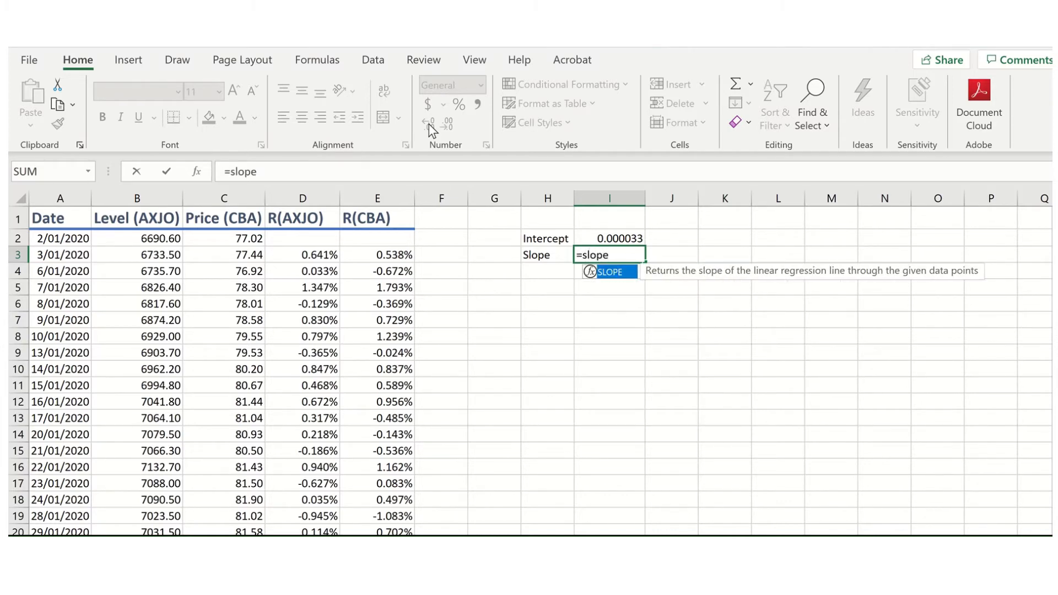
{"action": "type", "text": "("}
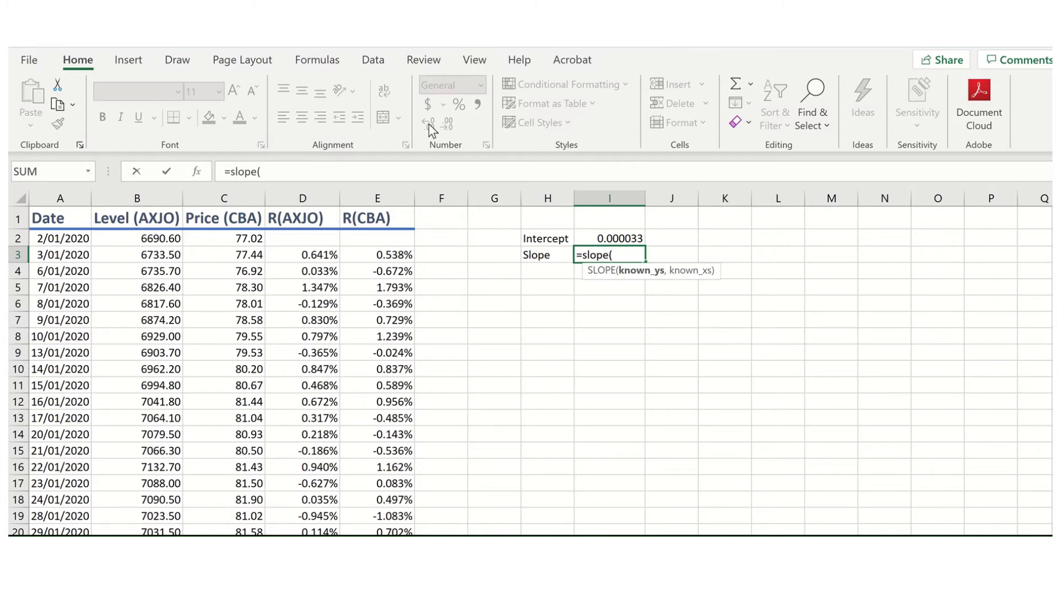
{"action": "left_click", "coordinate": [389, 255]}
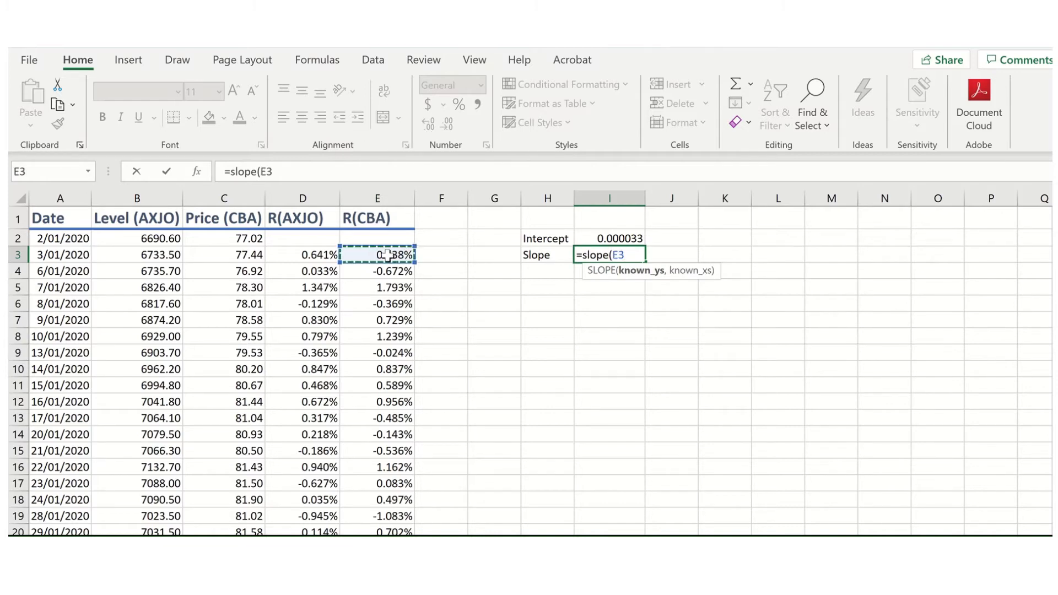
{"action": "key", "text": "ctrl+shift+Down"}
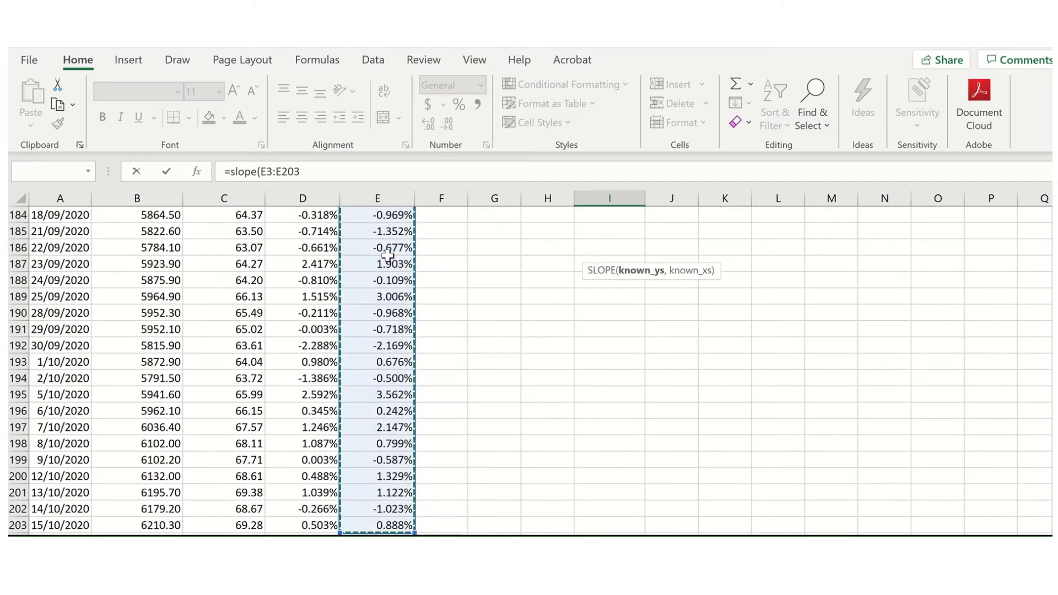
{"action": "type", "text": ","}
{"action": "key", "text": "Left"}
{"action": "key", "text": "Left"}
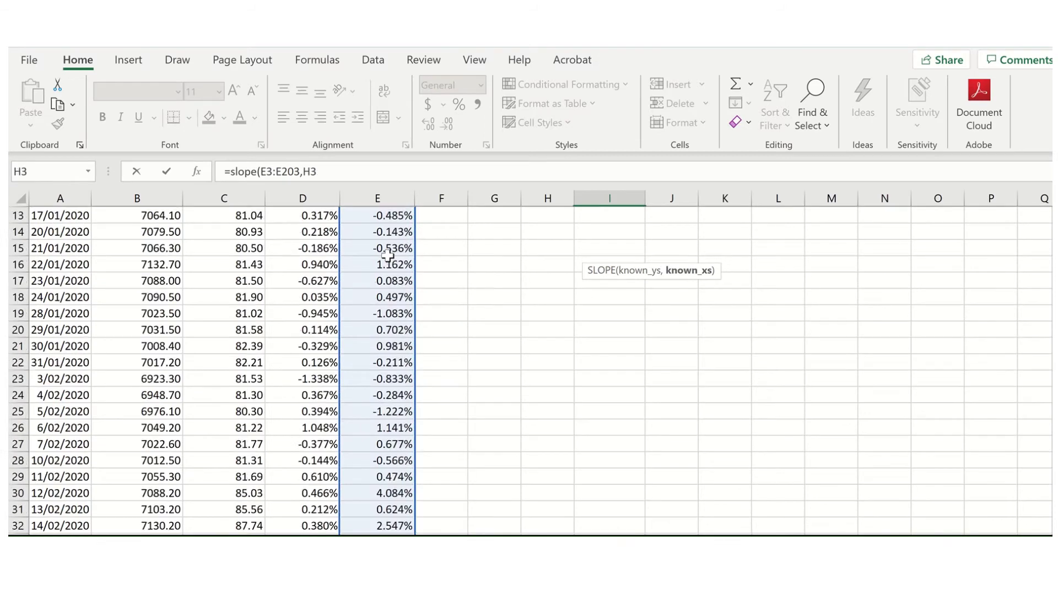
{"action": "key", "text": "Left"}
{"action": "key", "text": "Left"}
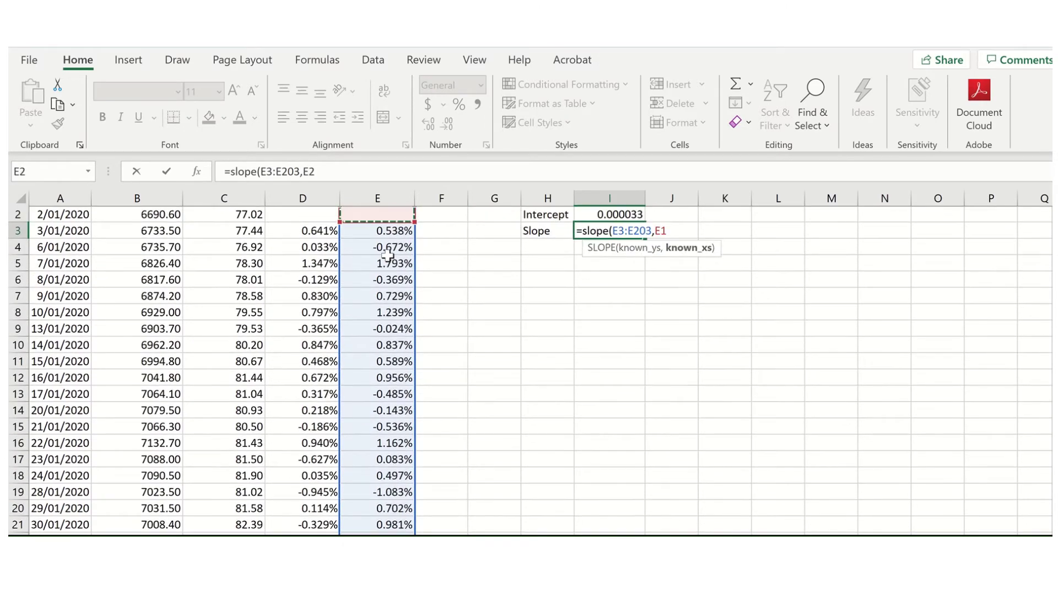
{"action": "key", "text": "Up"}
{"action": "key", "text": "Up"}
{"action": "key", "text": "Left"}
{"action": "key", "text": "Down"}
{"action": "key", "text": "Down"}
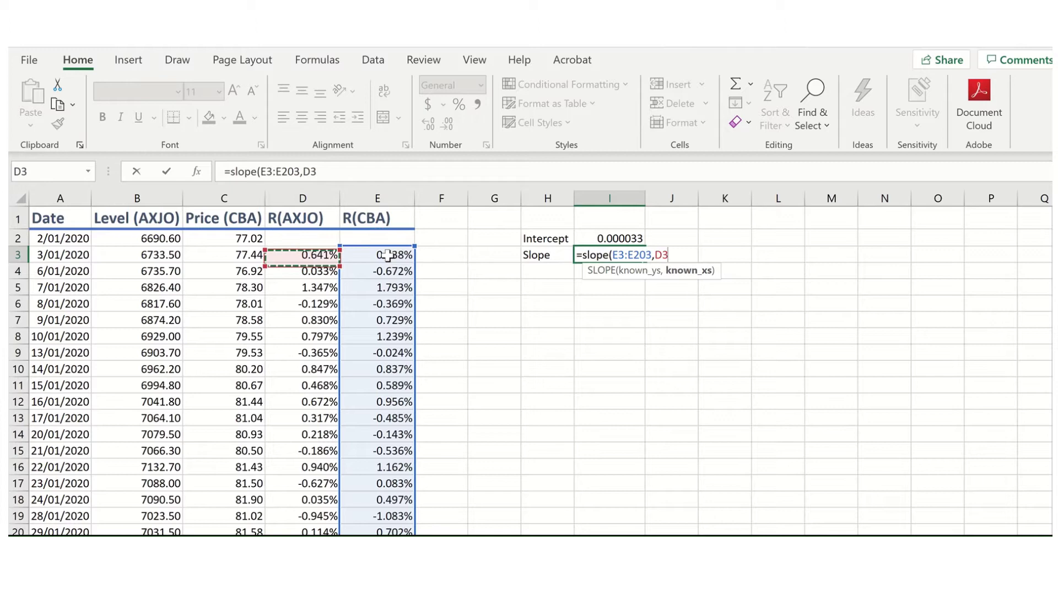
{"action": "key", "text": "ctrl+shift+Down"}
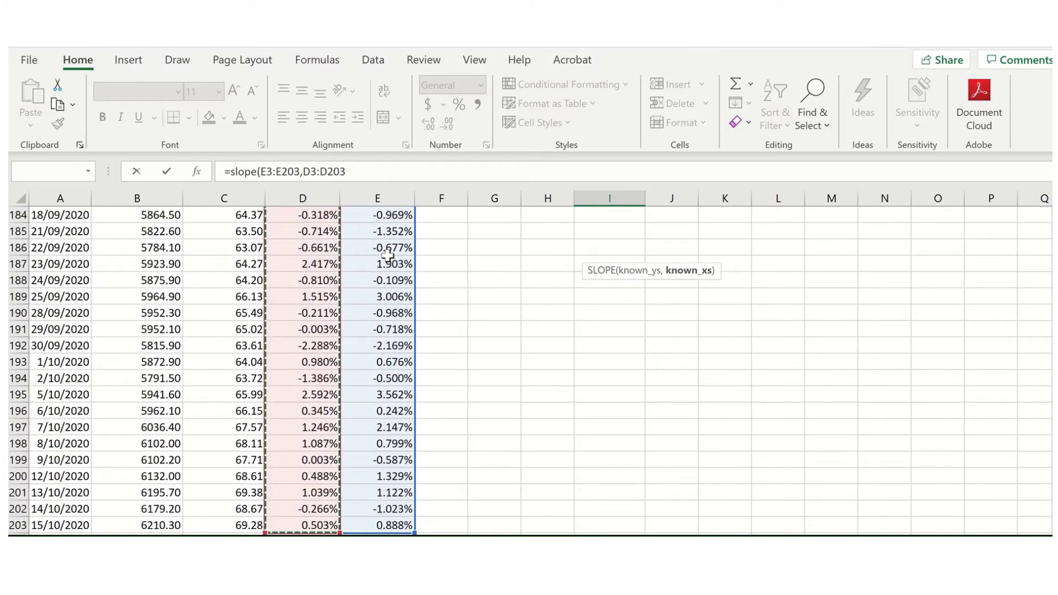
{"action": "type", "text": ")"}
{"action": "key", "text": "Return"}
Step: Check the INTERCEPT formula in I2 and the SLOPE formula in I3
{"action": "key", "text": "Left"}
{"action": "key", "text": "Up"}
{"action": "key", "text": "Up"}
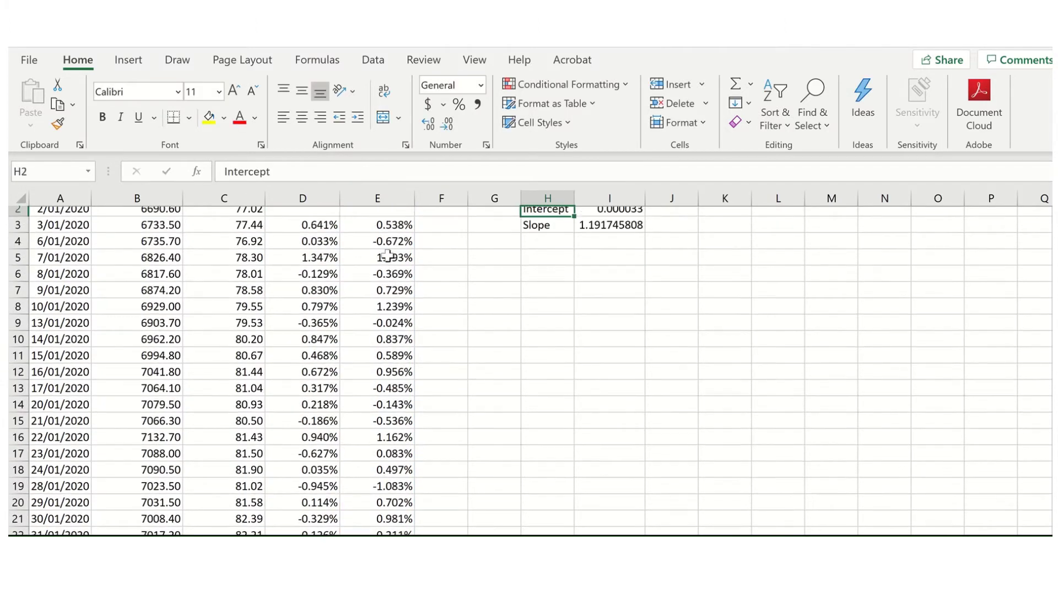
{"action": "key", "text": "Right"}
{"action": "key", "text": "Up"}
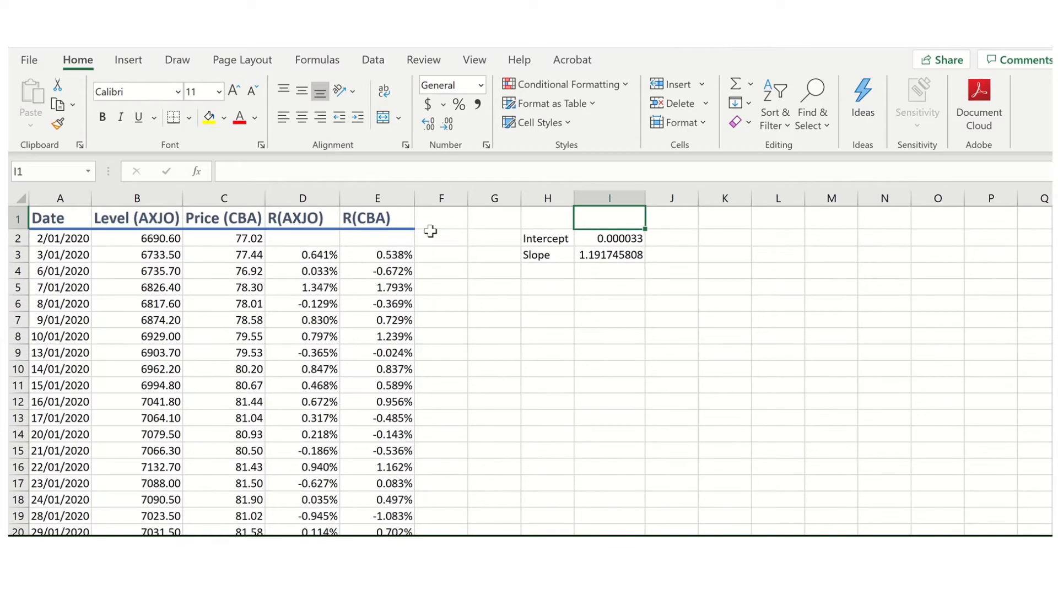
{"action": "left_click", "coordinate": [608, 253]}
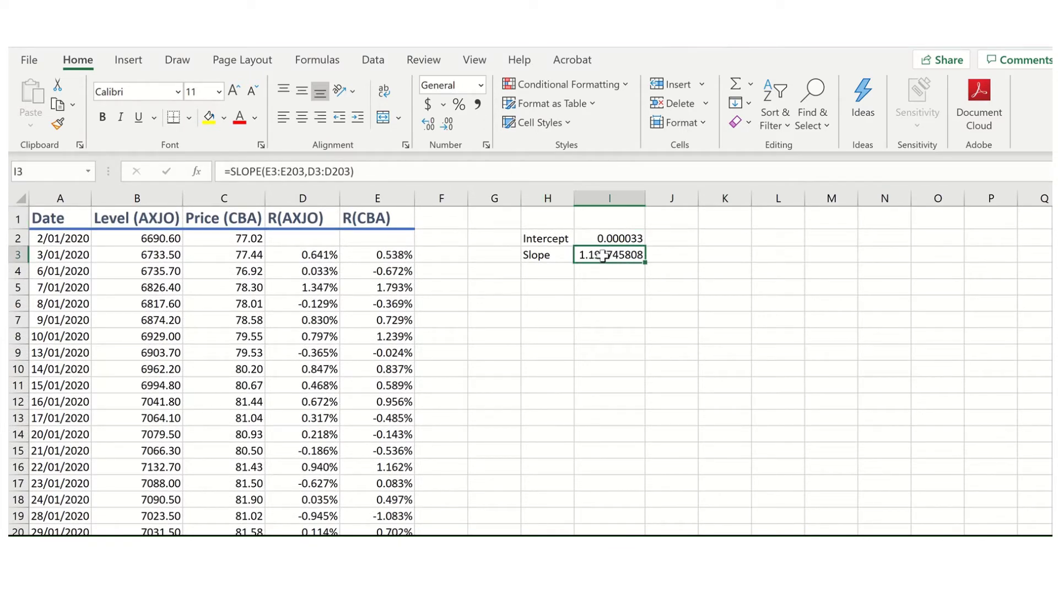
Step: Reselect the slope value 1.191745808 in I3
{"action": "left_click", "coordinate": [569, 257], "text": "shift"}
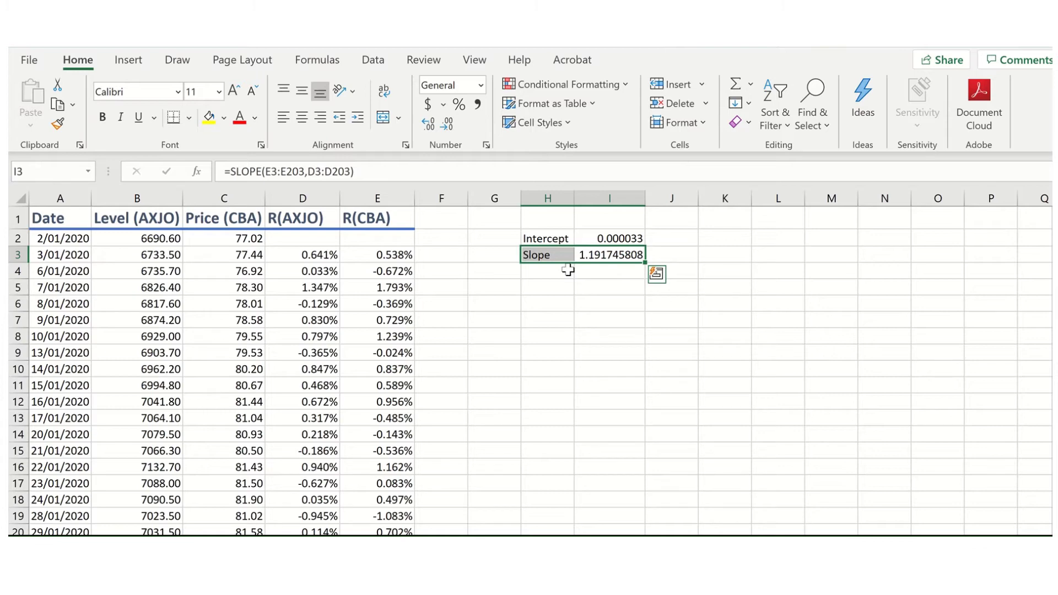
{"action": "left_click", "coordinate": [601, 258]}
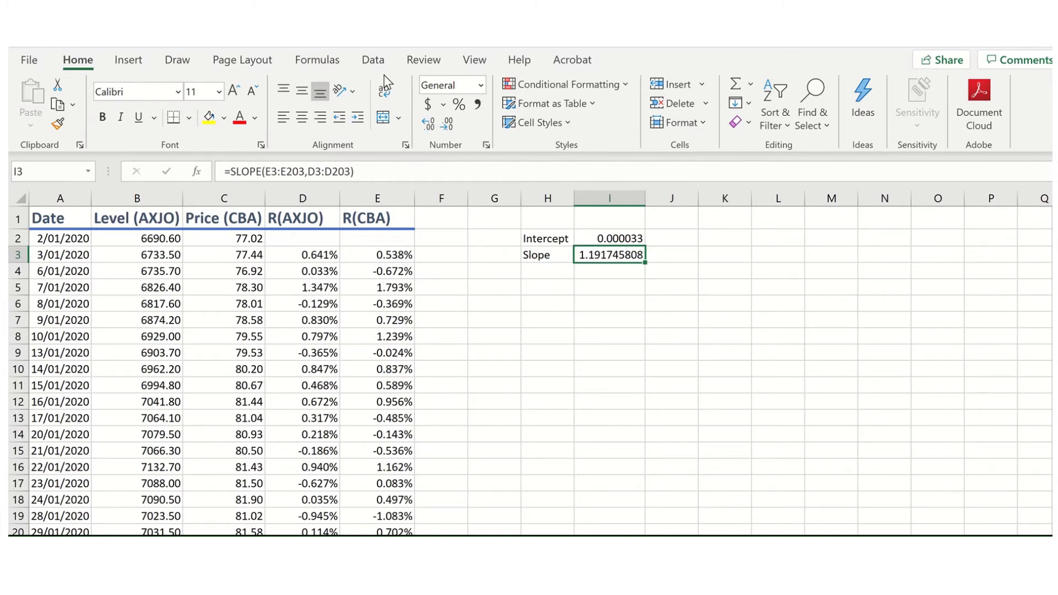
{"action": "left_click", "coordinate": [378, 64]}
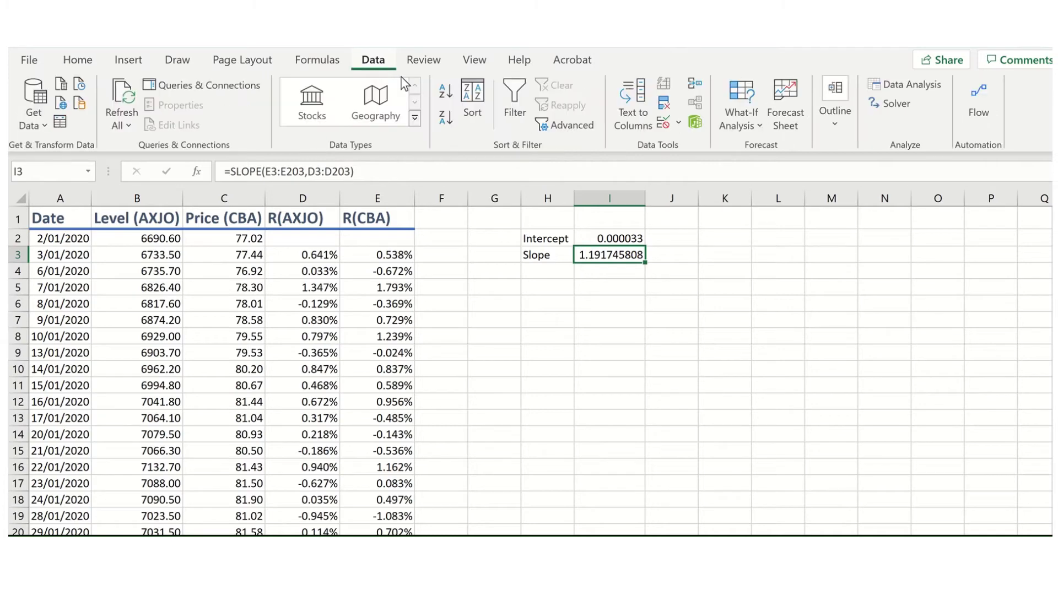
{"action": "left_click", "coordinate": [931, 85]}
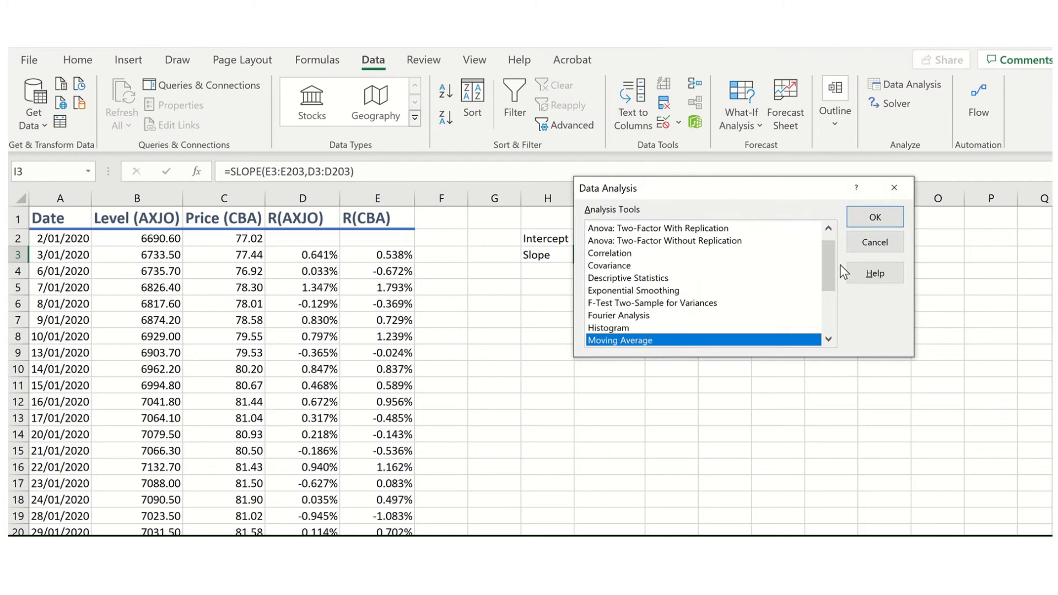
{"action": "left_click_drag", "start_coordinate": [831, 266], "coordinate": [831, 306]}
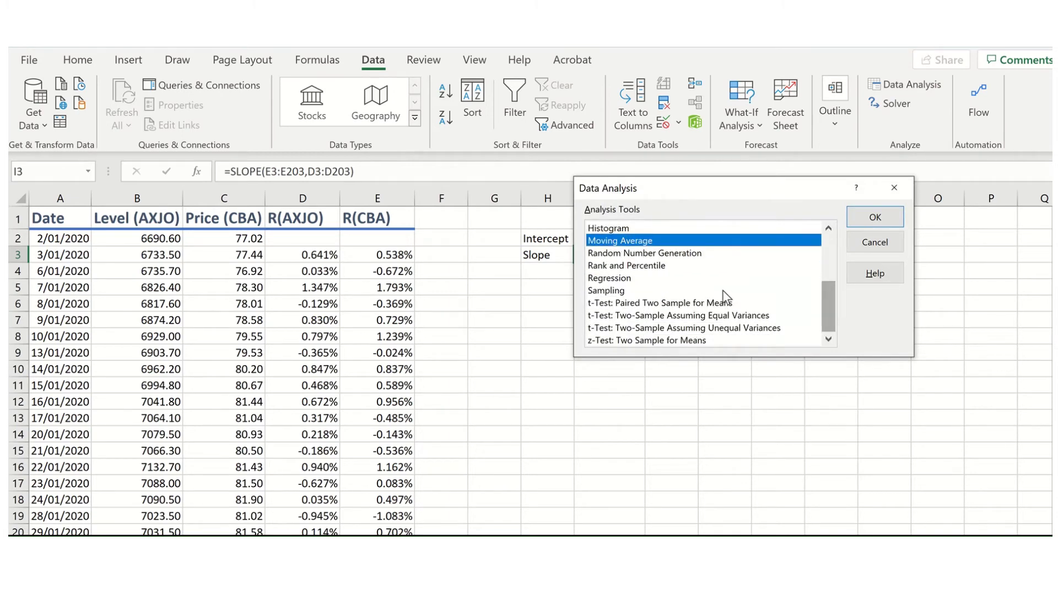
{"action": "left_click", "coordinate": [684, 279]}
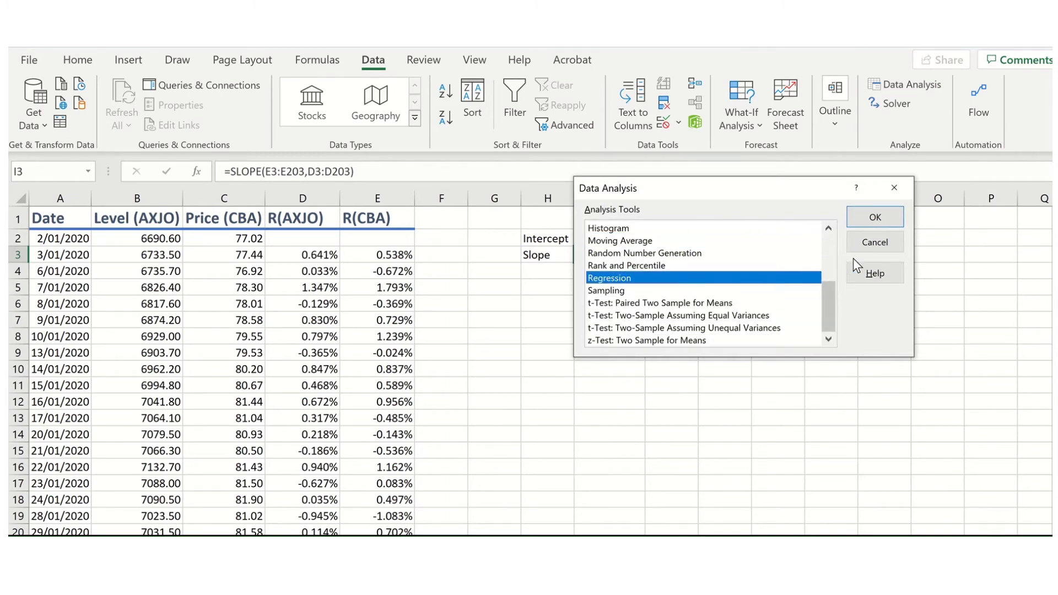
{"action": "left_click", "coordinate": [870, 254]}
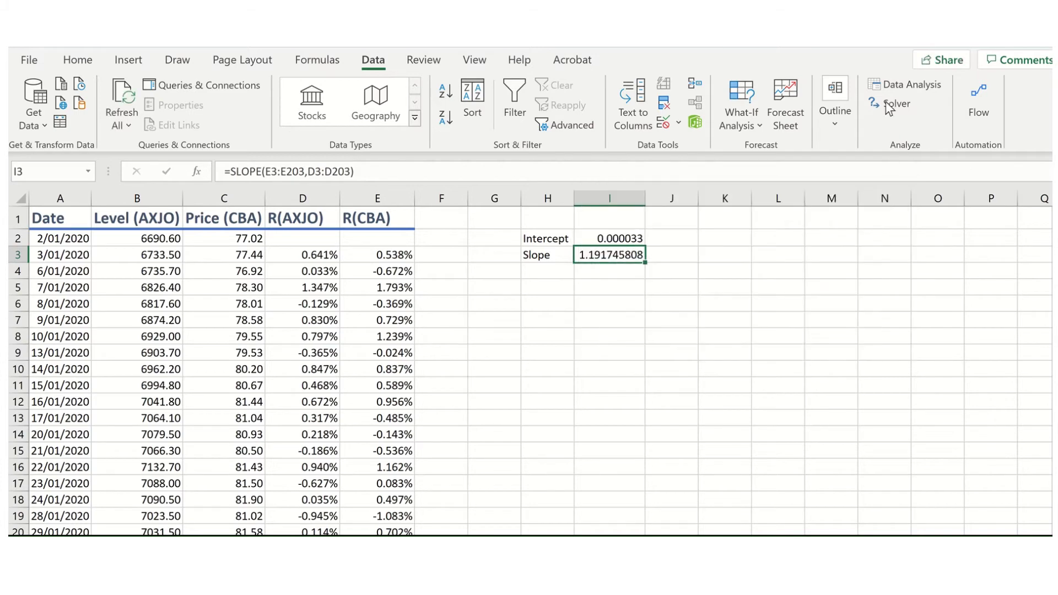
Step: Go through Excel Options to the Add-ins page and open the Excel Add-ins manager
{"action": "left_click", "coordinate": [41, 63]}
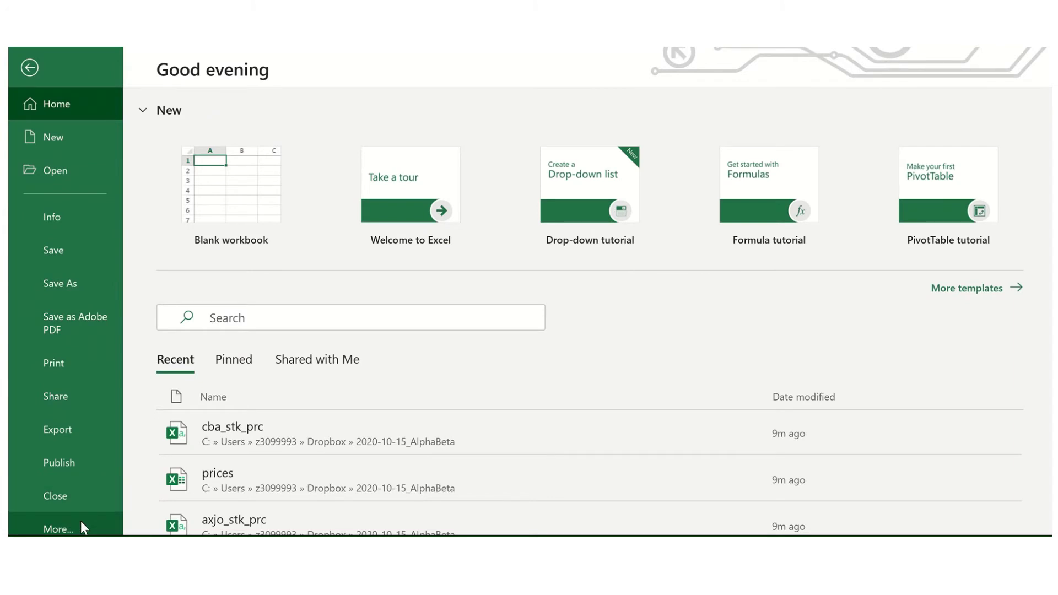
{"action": "left_click", "coordinate": [82, 523]}
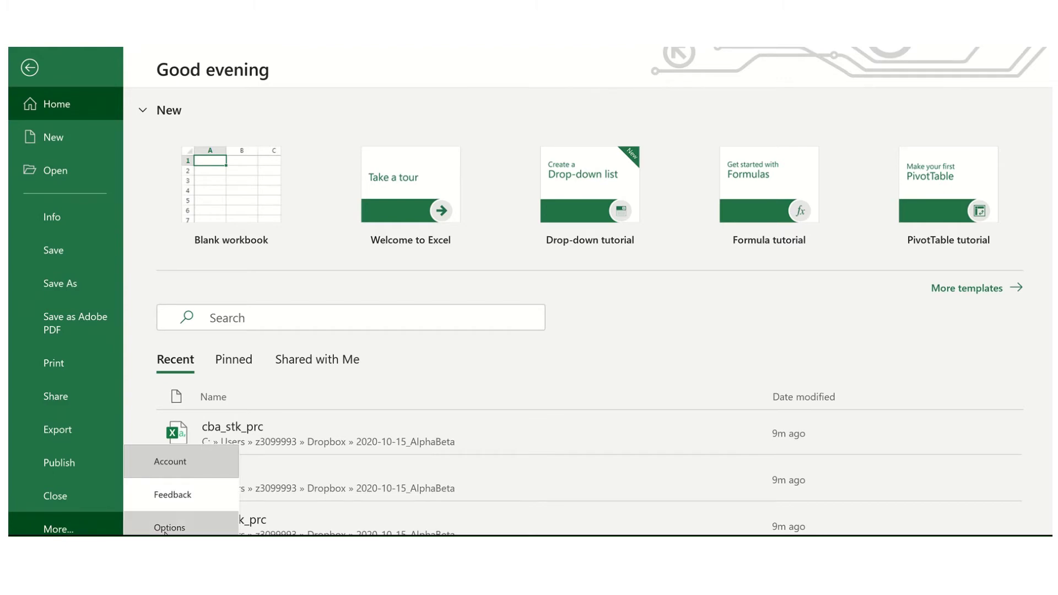
{"action": "left_click", "coordinate": [173, 531]}
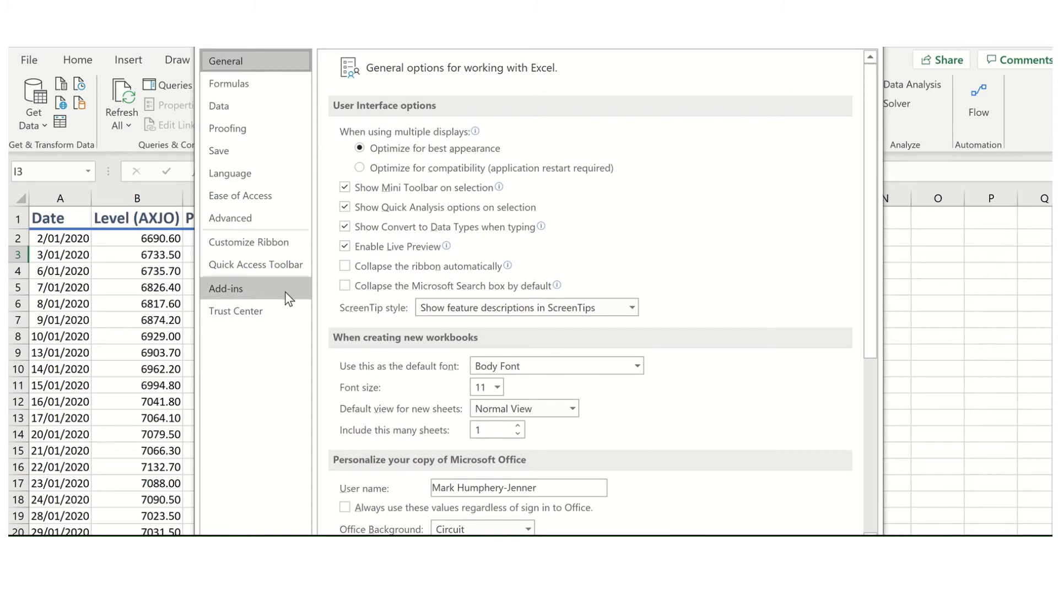
{"action": "left_click", "coordinate": [289, 298]}
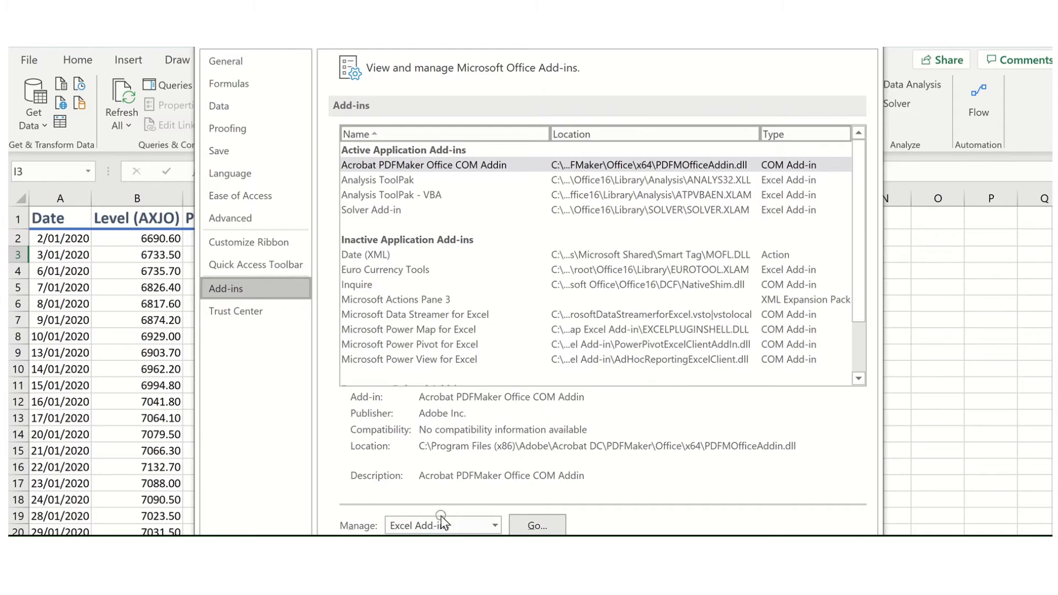
{"action": "left_click", "coordinate": [527, 518]}
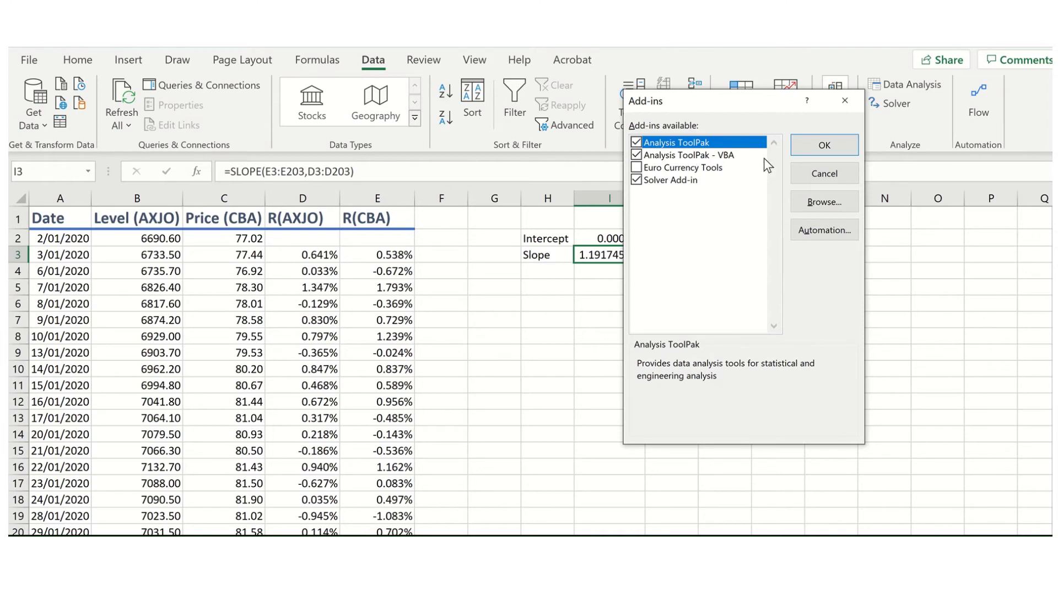
Step: Close the Add-ins list and launch the Regression tool from Data Analysis
{"action": "left_click", "coordinate": [809, 172]}
{"action": "left_click", "coordinate": [906, 84]}
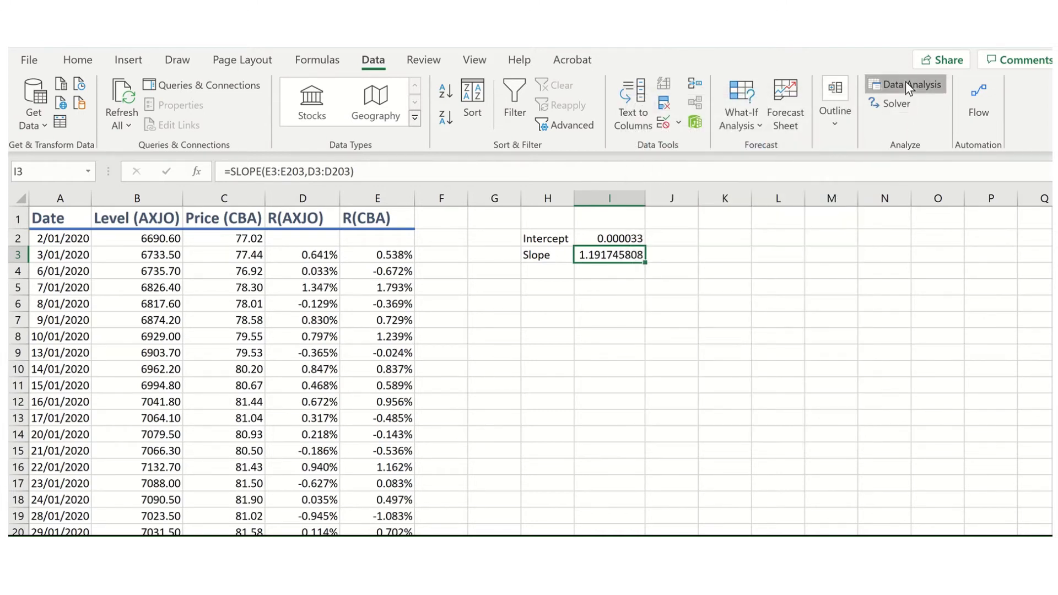
{"action": "left_click_drag", "start_coordinate": [829, 249], "coordinate": [816, 288]}
{"action": "left_click", "coordinate": [684, 292]}
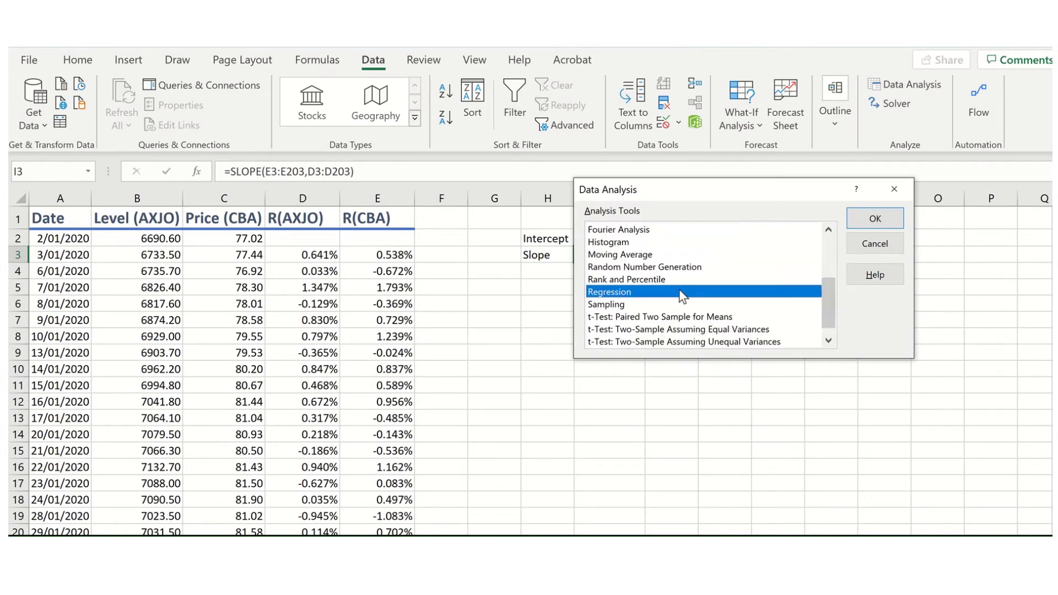
{"action": "left_click", "coordinate": [875, 219]}
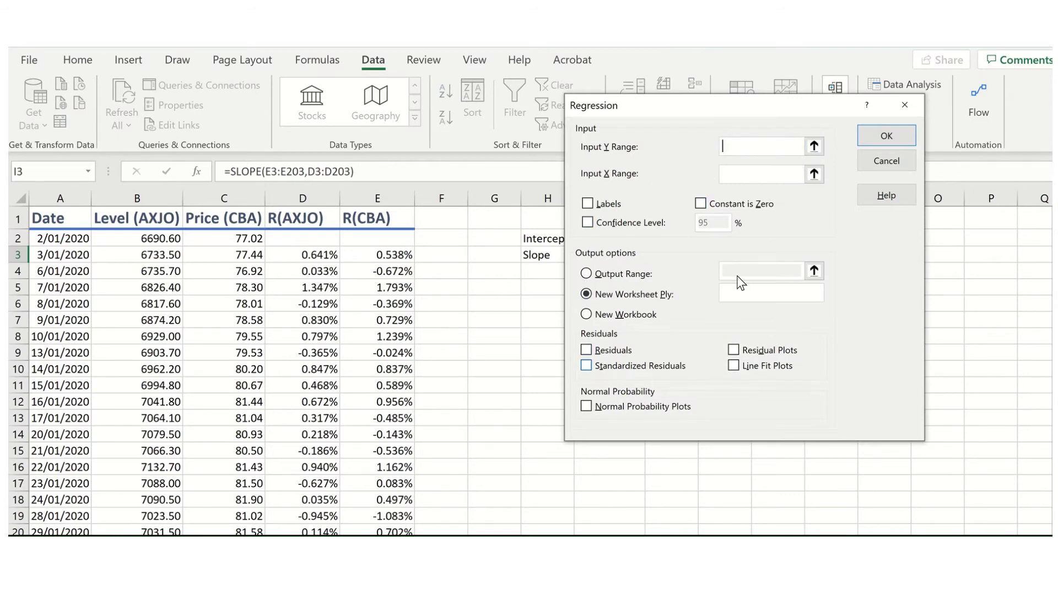
Step: Set Input Y Range to $E$3:$E$203 and Input X Range to $D$3:$D$203
{"action": "left_click", "coordinate": [814, 146]}
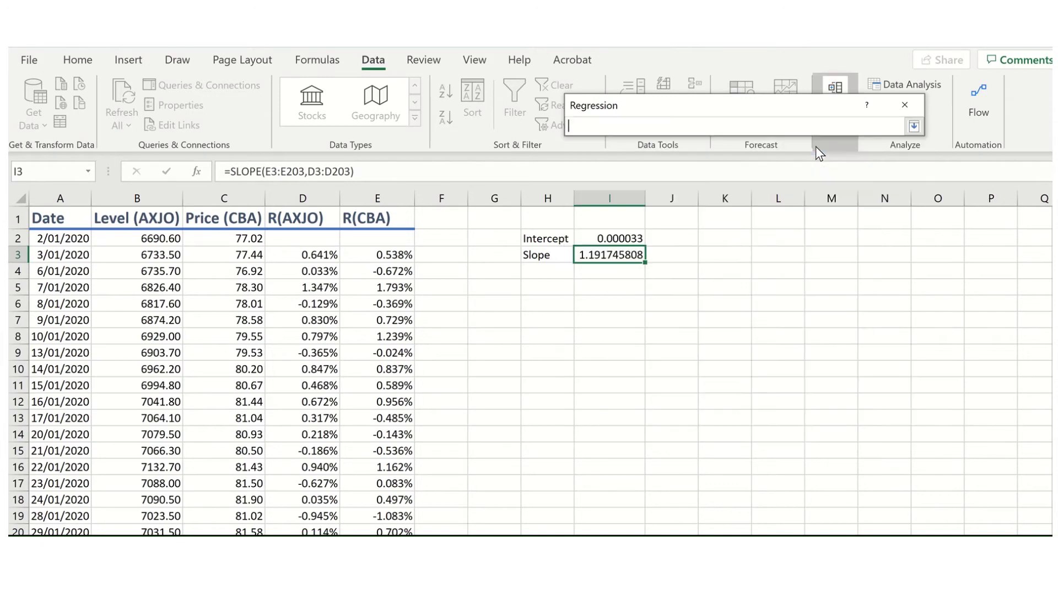
{"action": "left_click", "coordinate": [397, 253]}
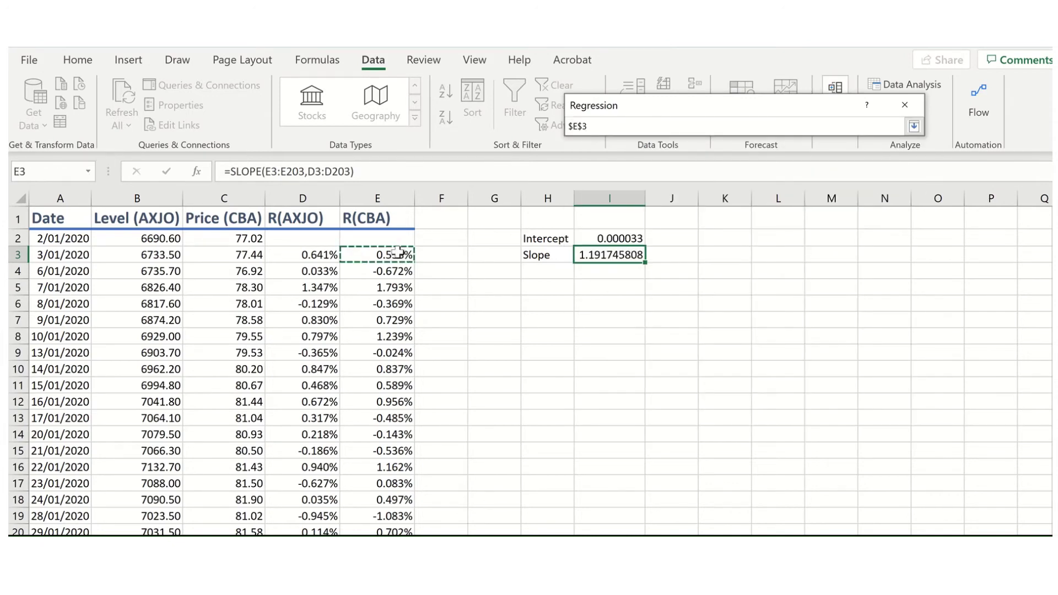
{"action": "key", "text": "ctrl+shift+Down"}
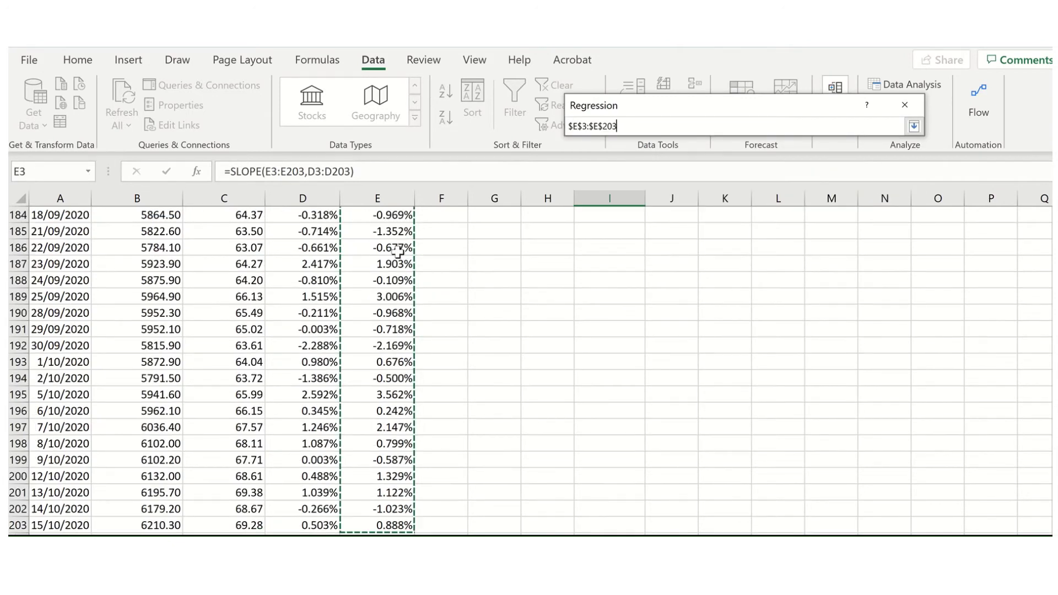
{"action": "key", "text": "Return"}
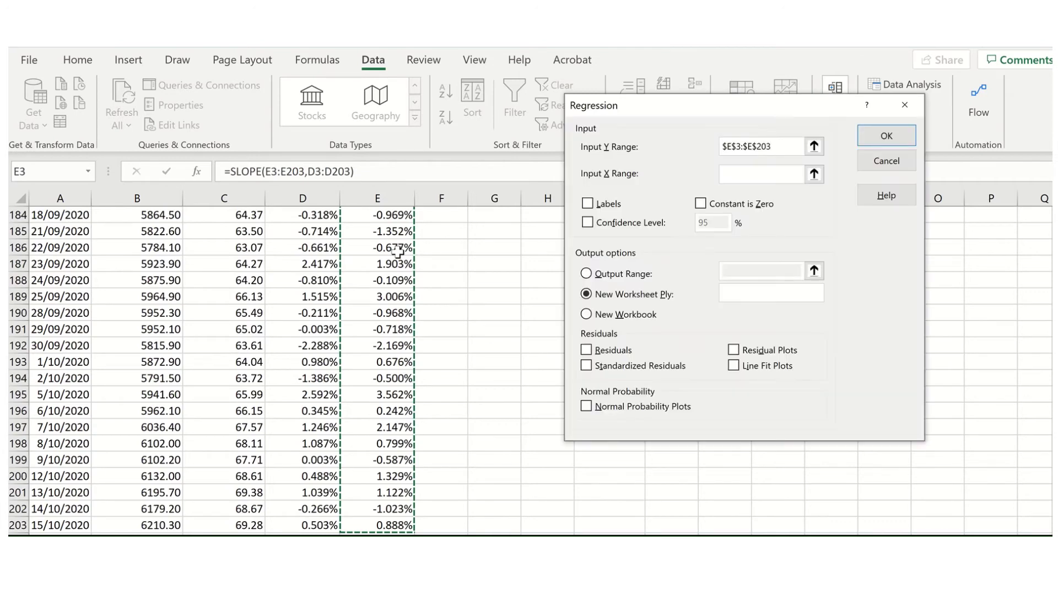
{"action": "left_click", "coordinate": [814, 174]}
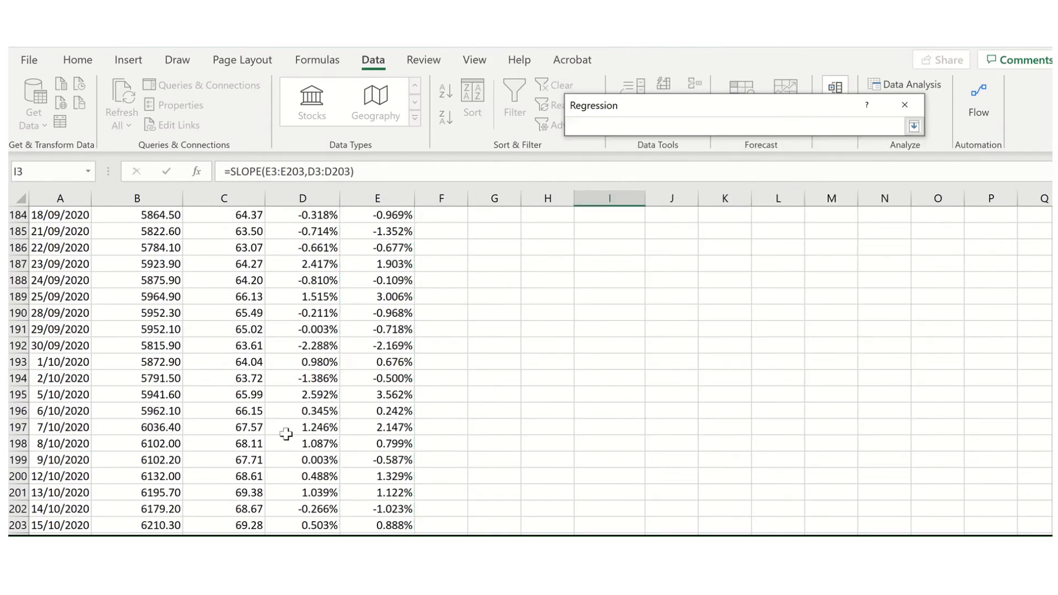
{"action": "left_click", "coordinate": [319, 525]}
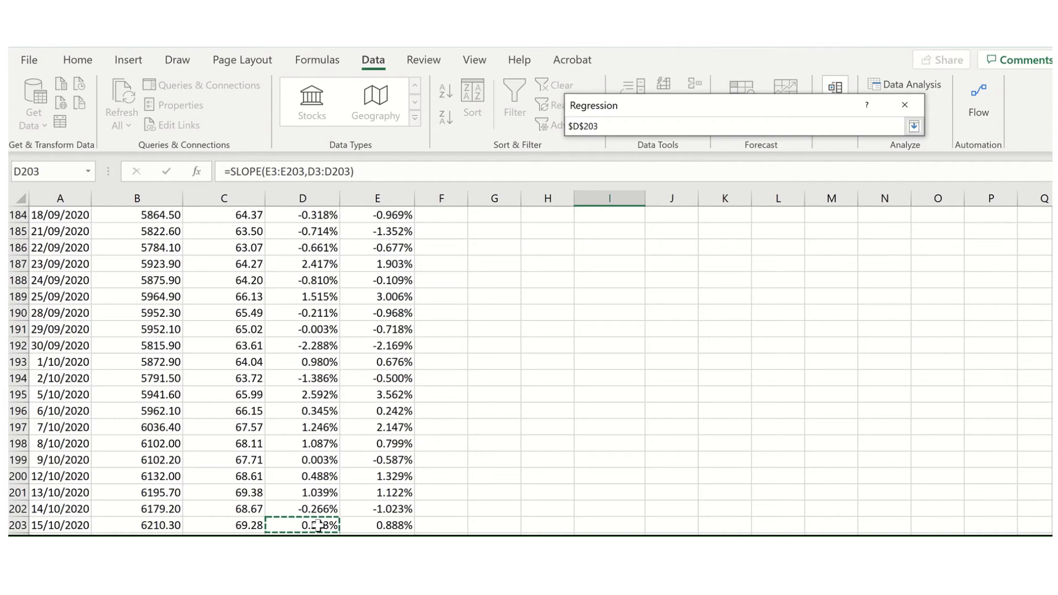
{"action": "key", "text": "ctrl+shift+Up"}
{"action": "key", "text": "Return"}
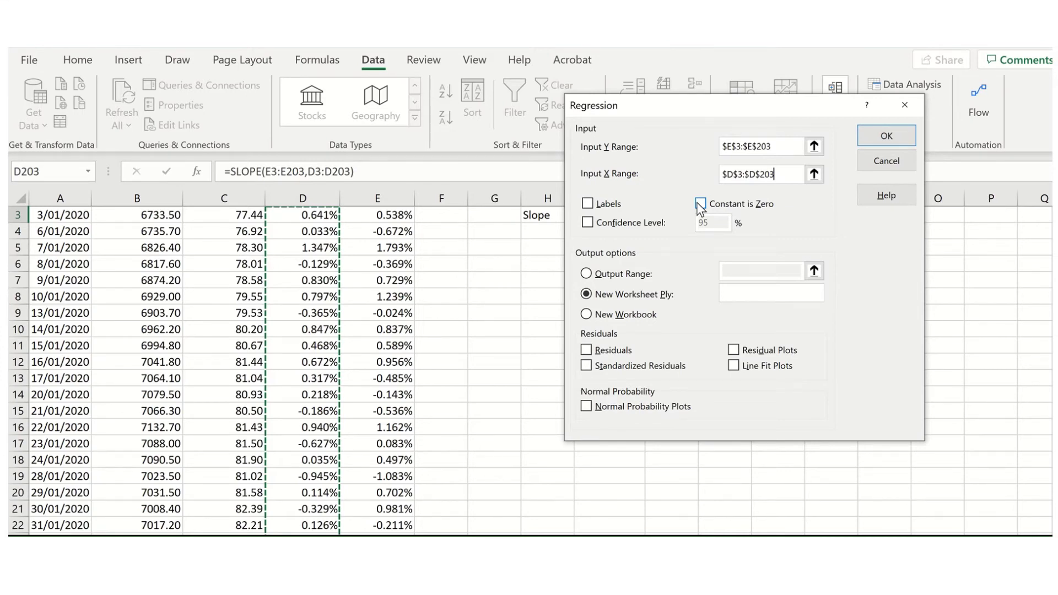
Step: Tick Residuals and run the regression onto a new worksheet
{"action": "left_click", "coordinate": [620, 354]}
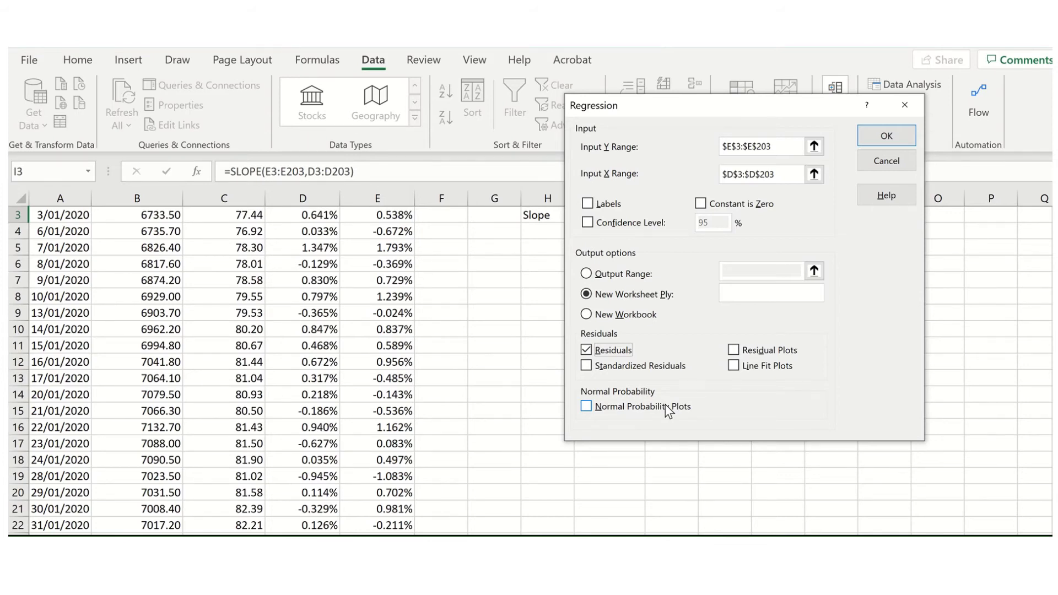
{"action": "left_click", "coordinate": [881, 137]}
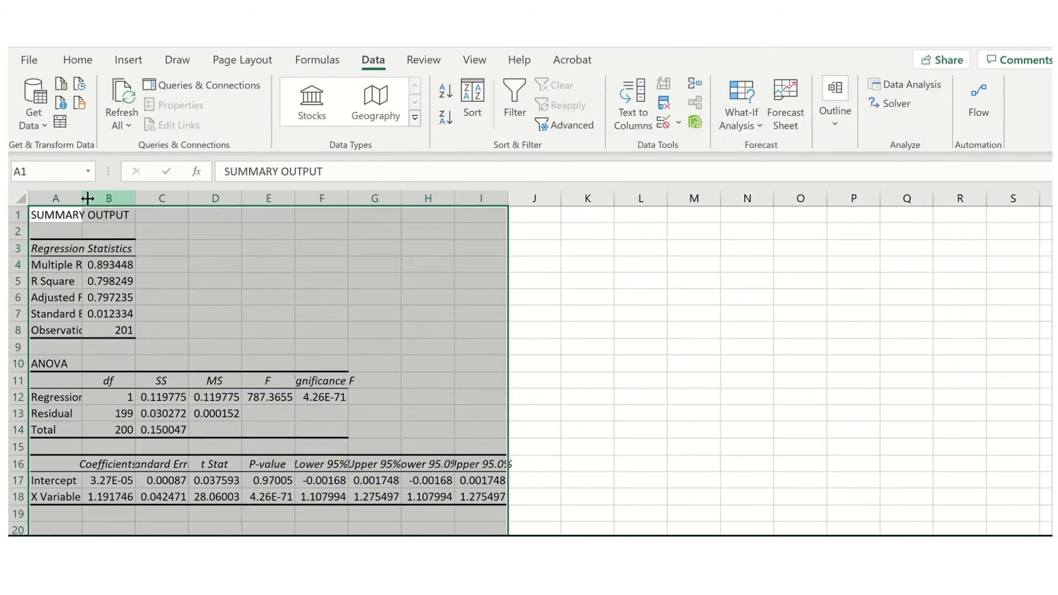
Step: Autofit column A to its labels and move down to the Intercept label in A17
{"action": "double_click", "coordinate": [87, 198]}
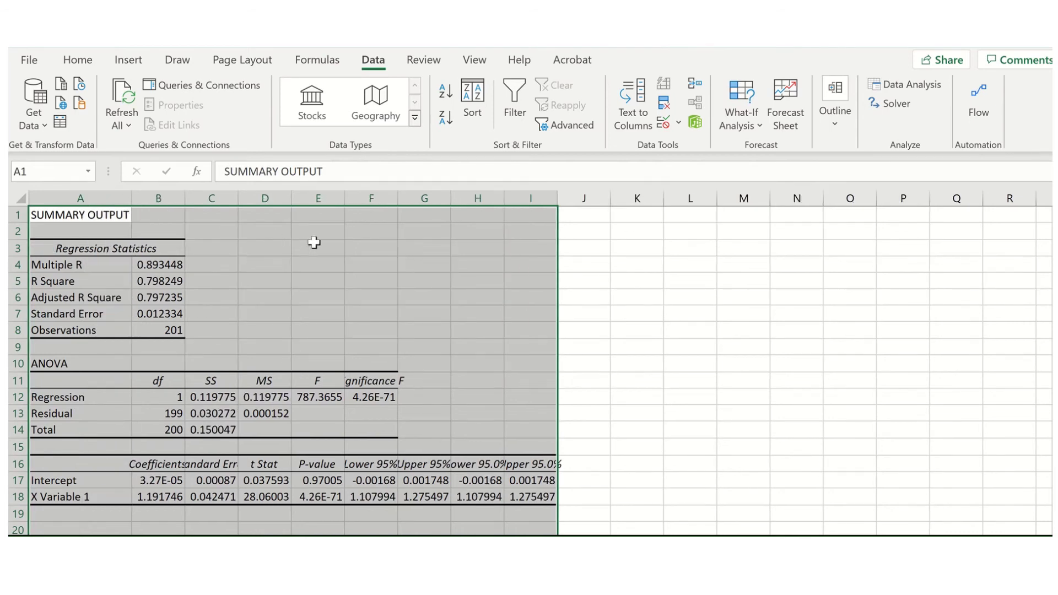
{"action": "left_click", "coordinate": [118, 247]}
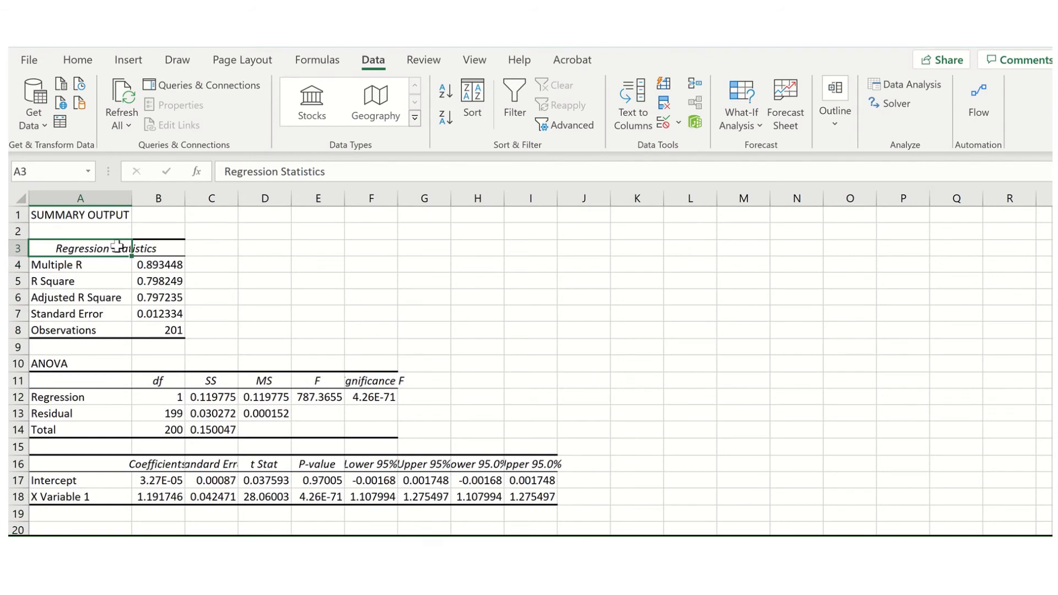
{"action": "key", "text": "Down"}
{"action": "key", "text": "Down"}
{"action": "key", "text": "Down"}
{"action": "key", "text": "Down"}
{"action": "key", "text": "Down"}
{"action": "key", "text": "Down"}
{"action": "key", "text": "Down"}
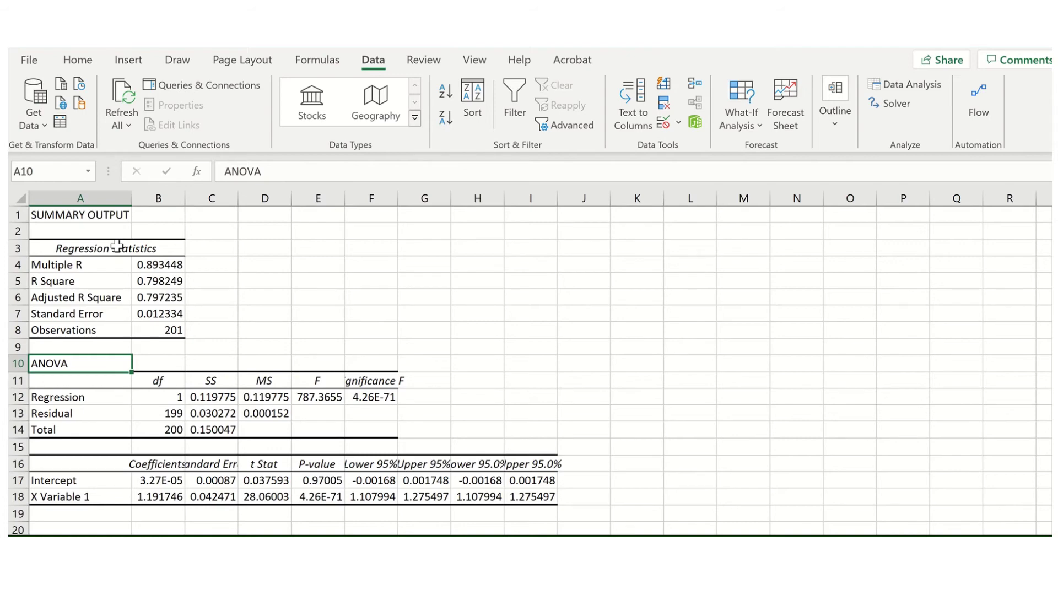
{"action": "key", "text": "Down"}
{"action": "key", "text": "Down"}
{"action": "key", "text": "Down"}
{"action": "key", "text": "Down"}
{"action": "key", "text": "Down"}
{"action": "key", "text": "Down"}
{"action": "key", "text": "Down"}
{"action": "key", "text": "Down"}
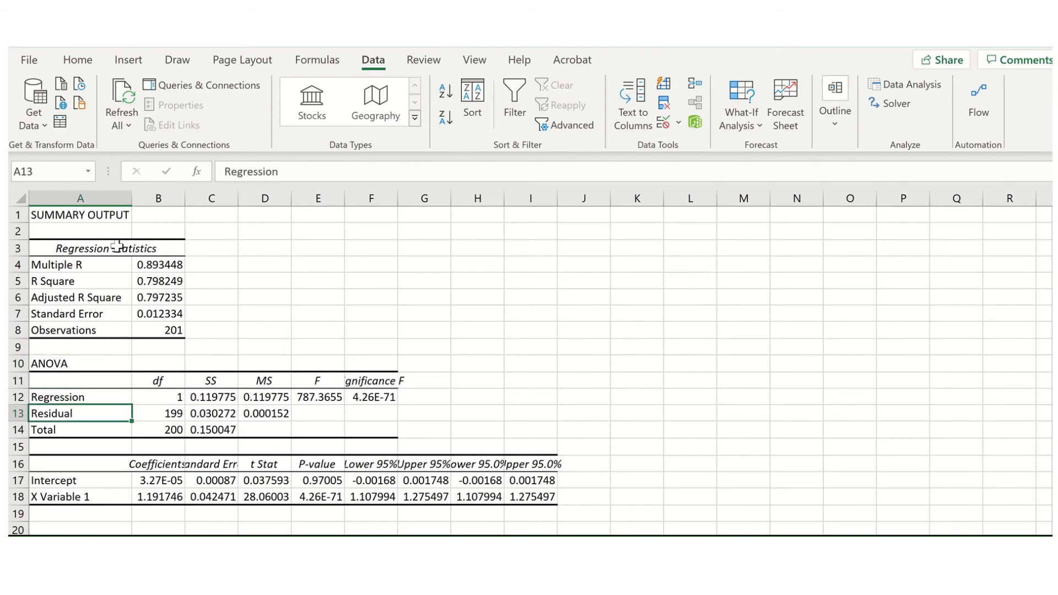
{"action": "key", "text": "Up"}
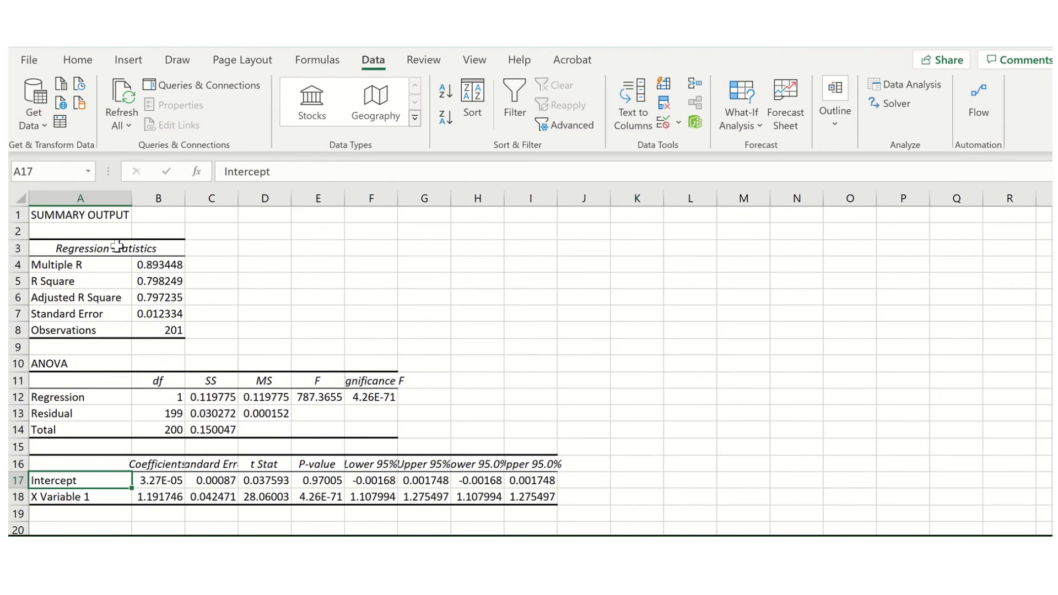
Step: Replace Intercept with 'alpha' in A17 and X Variable 1 with 'beta' in A18
{"action": "type", "text": "alp"}
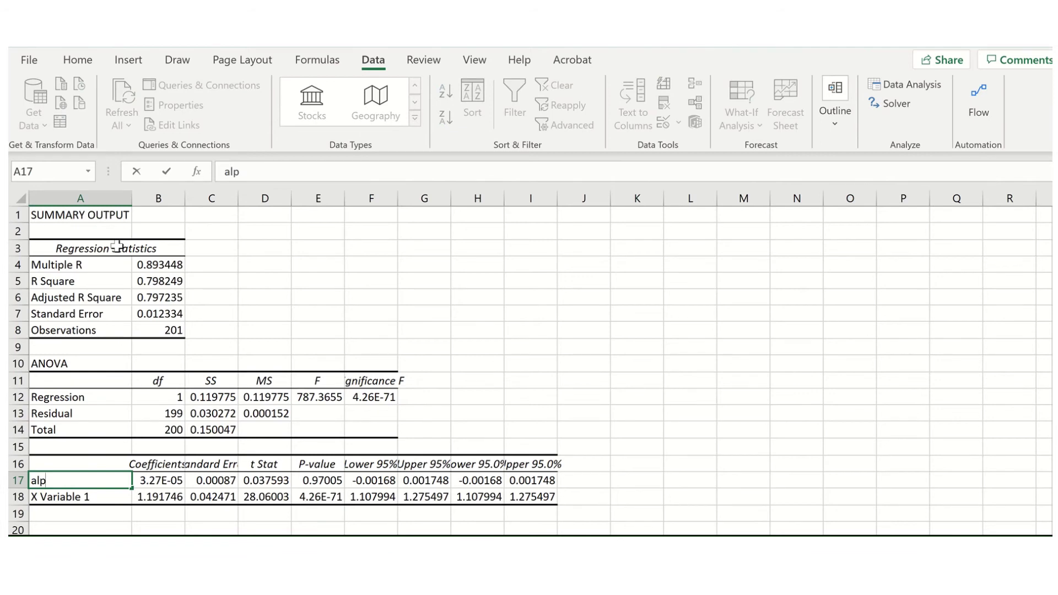
{"action": "type", "text": "ha"}
{"action": "key", "text": "Return"}
{"action": "type", "text": "beta"}
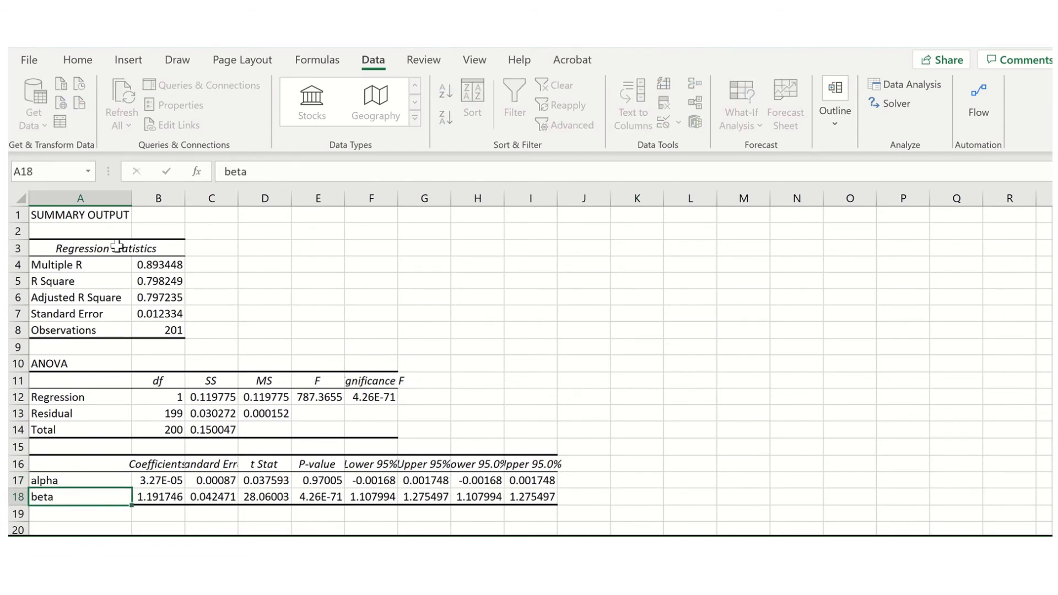
{"action": "key", "text": "Return"}
{"action": "key", "text": "Up"}
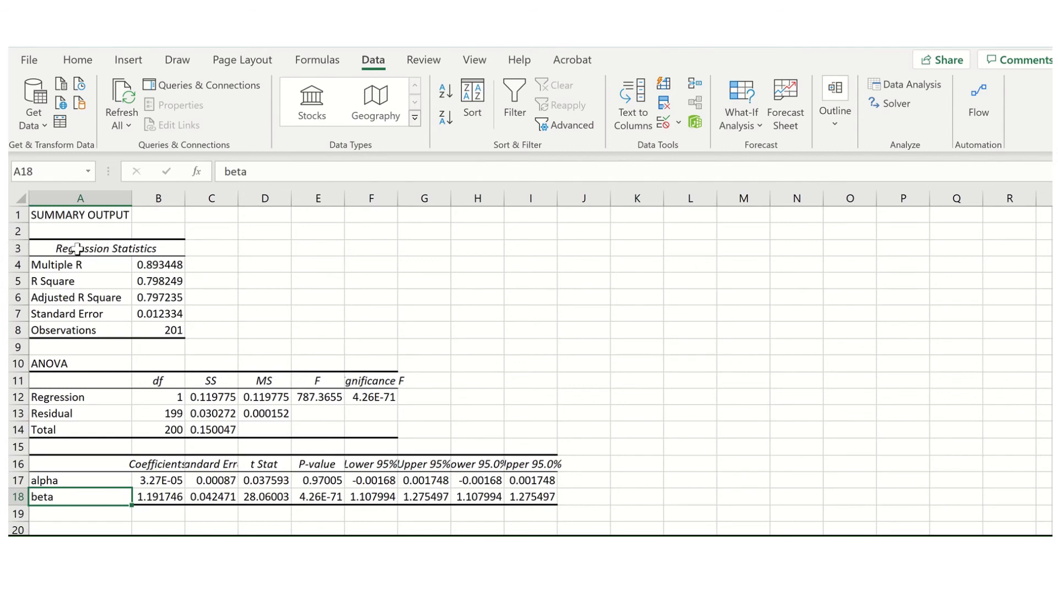
Step: Fill Adjusted R Square (A6:B6) and F with its significance (E12:F12) yellow
{"action": "left_click_drag", "start_coordinate": [82, 297], "coordinate": [154, 297]}
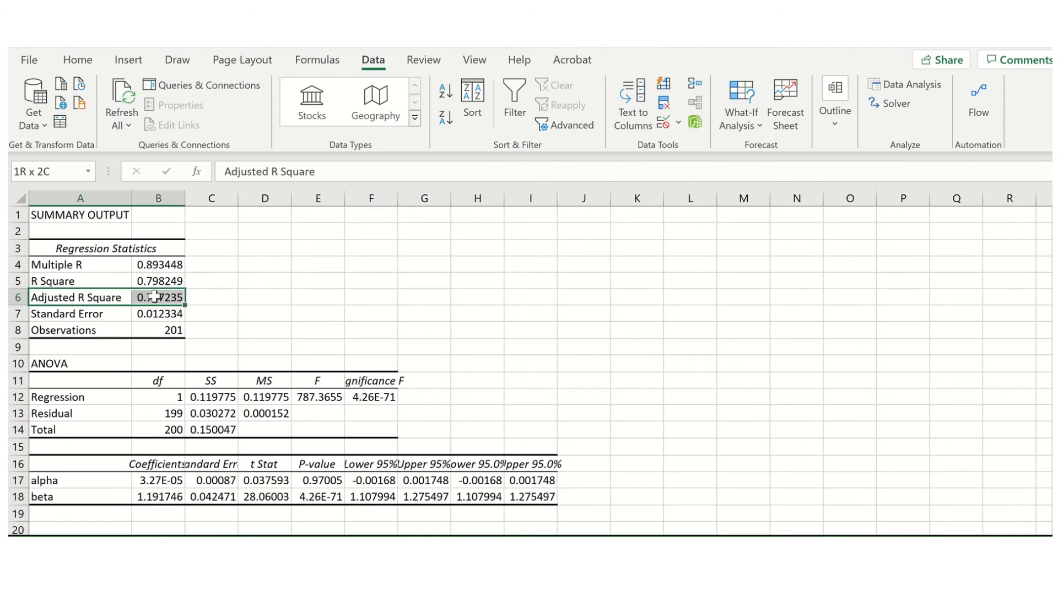
{"action": "left_click", "coordinate": [83, 59]}
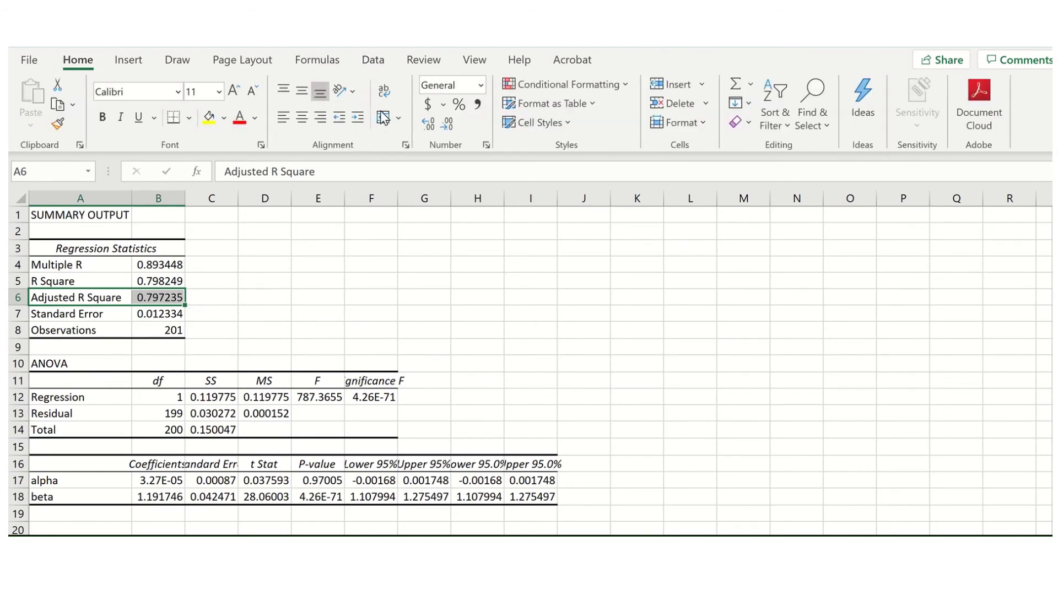
{"action": "left_click", "coordinate": [211, 120]}
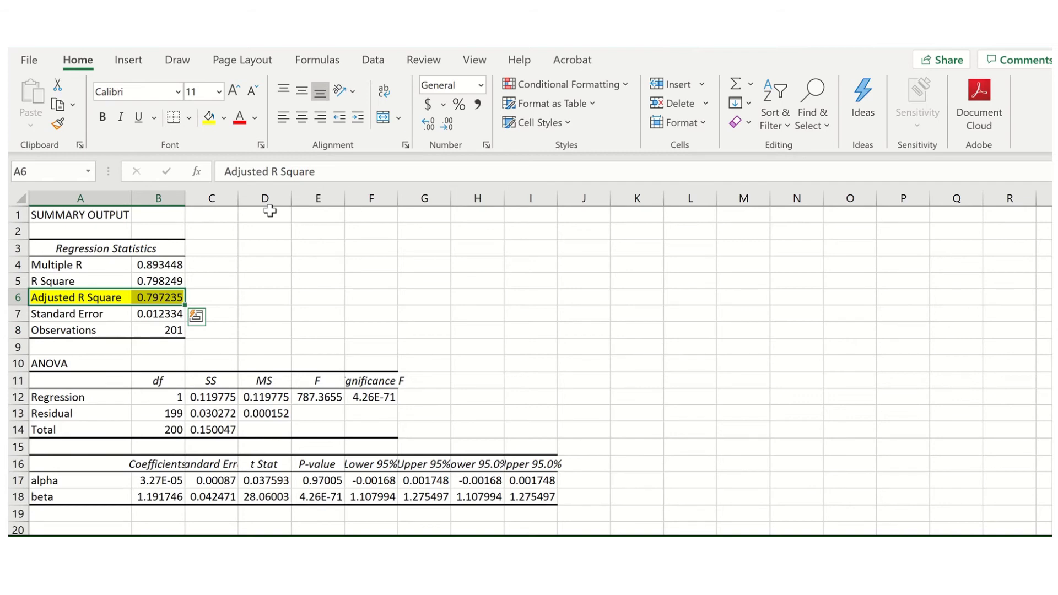
{"action": "left_click_drag", "start_coordinate": [330, 397], "coordinate": [367, 398]}
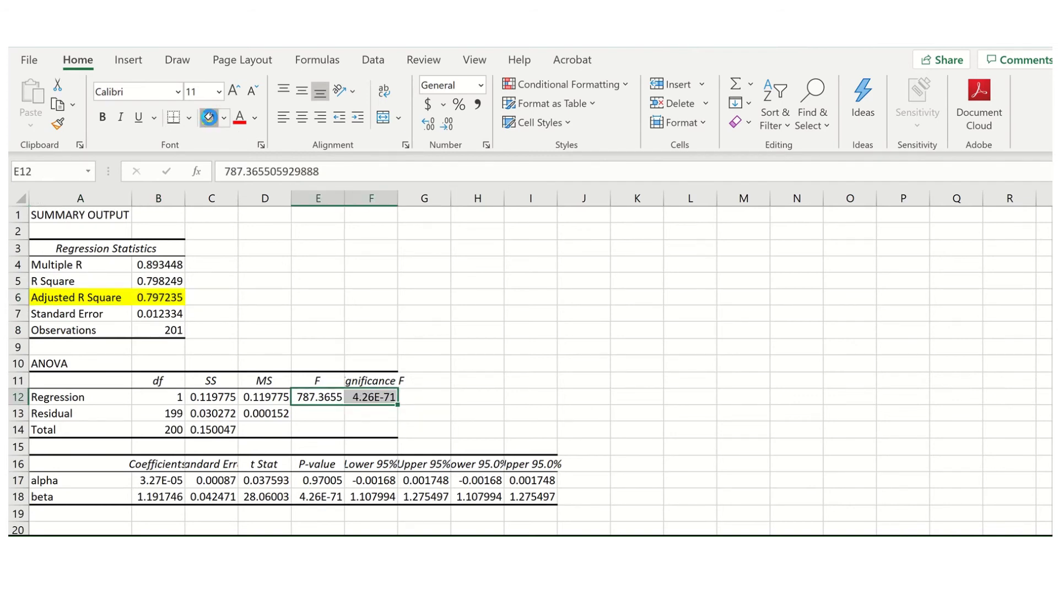
{"action": "left_click", "coordinate": [209, 117]}
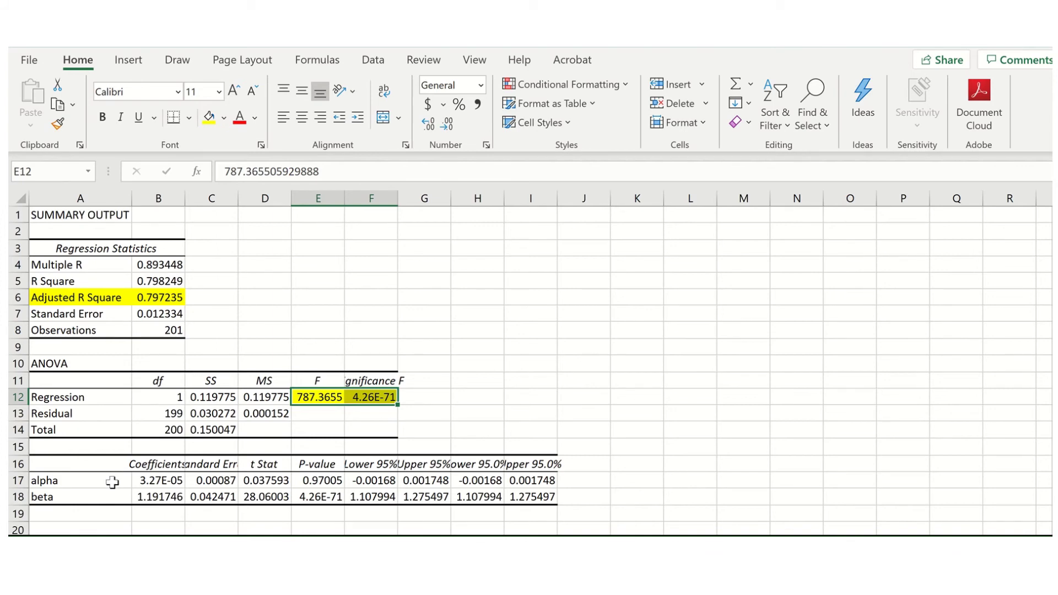
{"action": "left_click", "coordinate": [165, 482]}
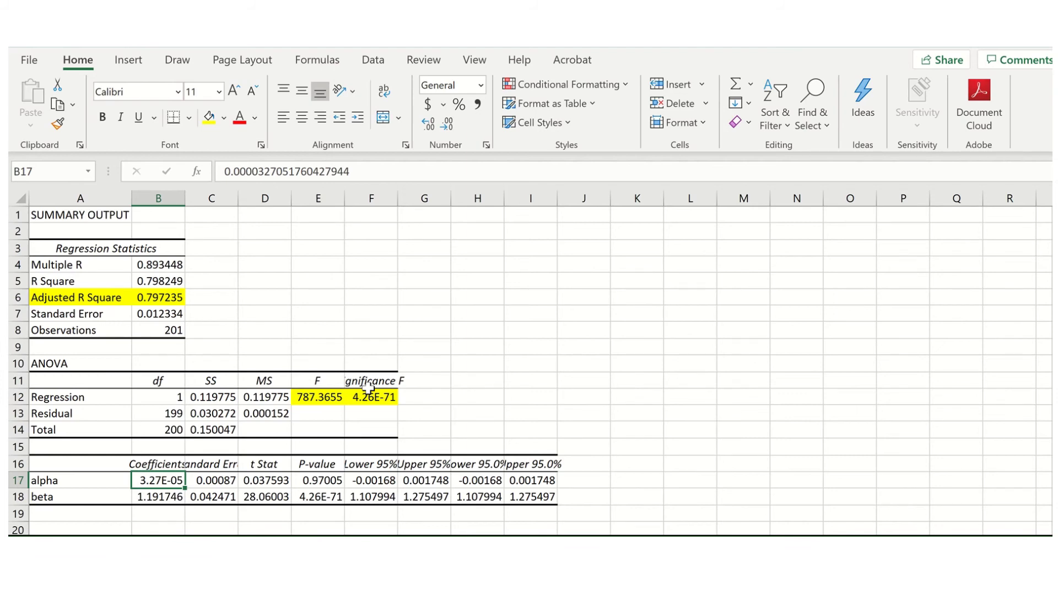
{"action": "key", "text": "Down"}
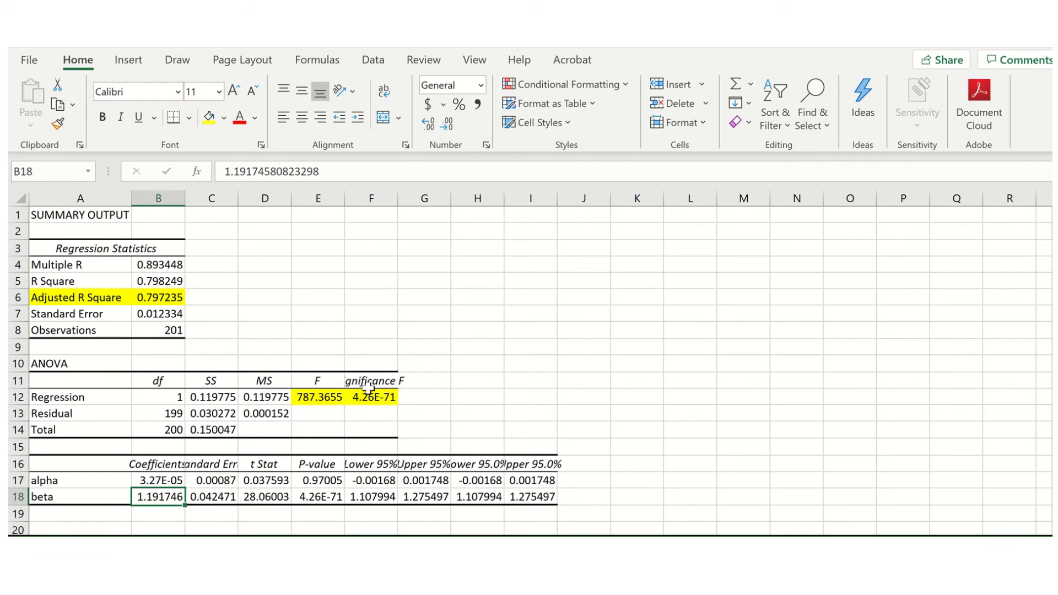
{"action": "key", "text": "Right"}
{"action": "key", "text": "Right"}
{"action": "key", "text": "Right"}
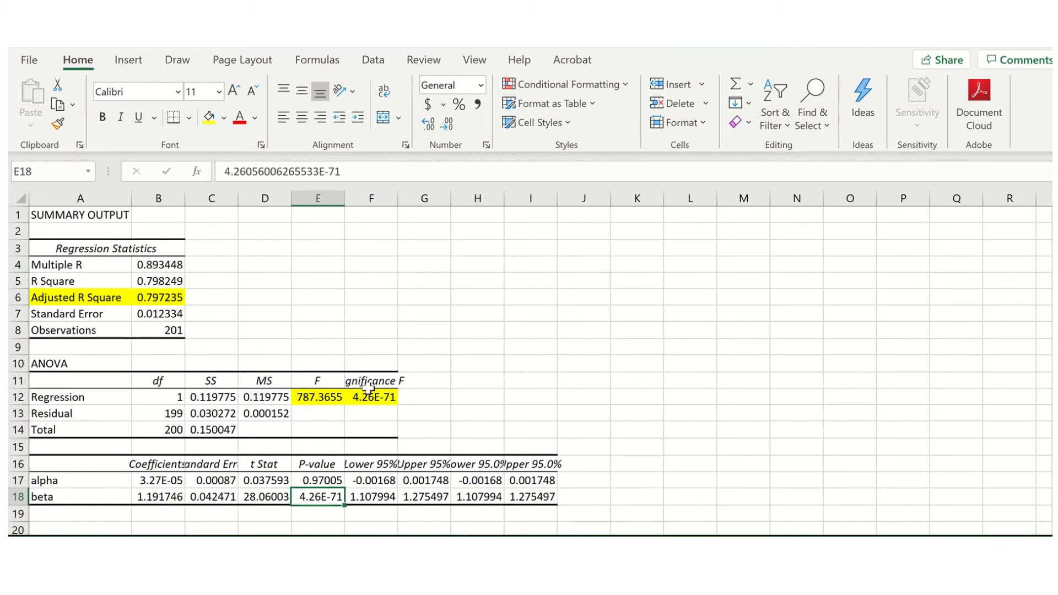
{"action": "key", "text": "shift+Up"}
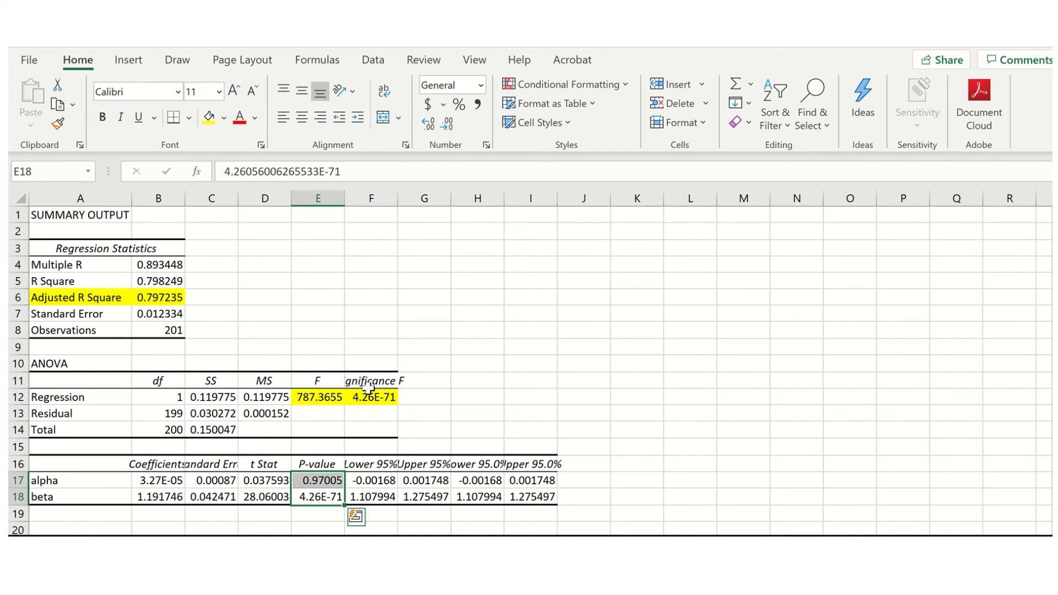
{"action": "key", "text": "Up"}
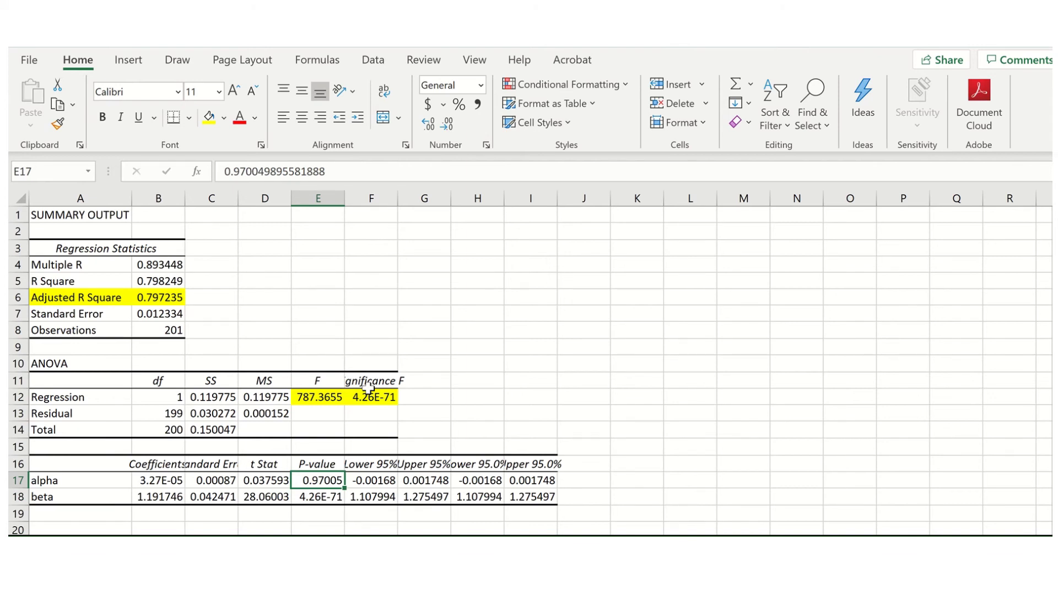
{"action": "key", "text": "Down"}
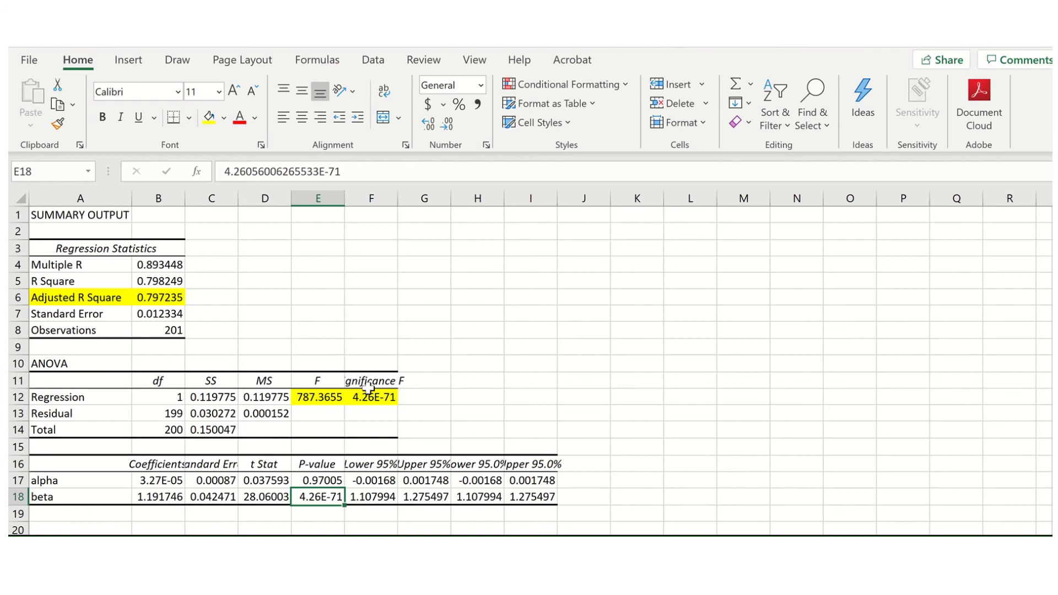
Step: Scroll down to the RESIDUAL OUTPUT table and select the empty cell E24 beside the residuals
{"action": "scroll", "coordinate": [166, 401], "scroll_direction": "down", "scroll_amount": 3}
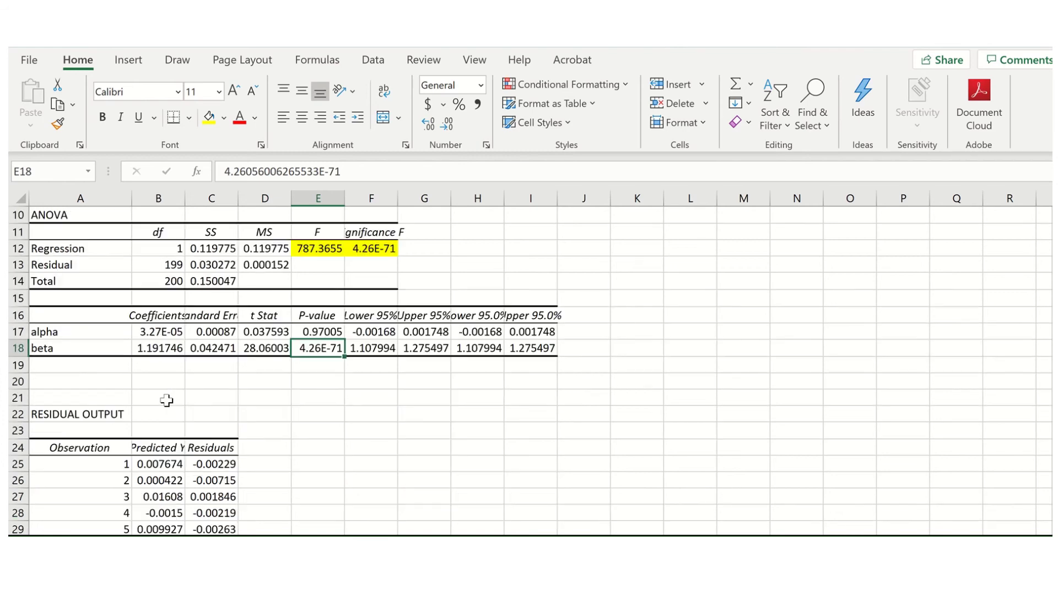
{"action": "scroll", "coordinate": [166, 401], "scroll_direction": "down", "scroll_amount": 1}
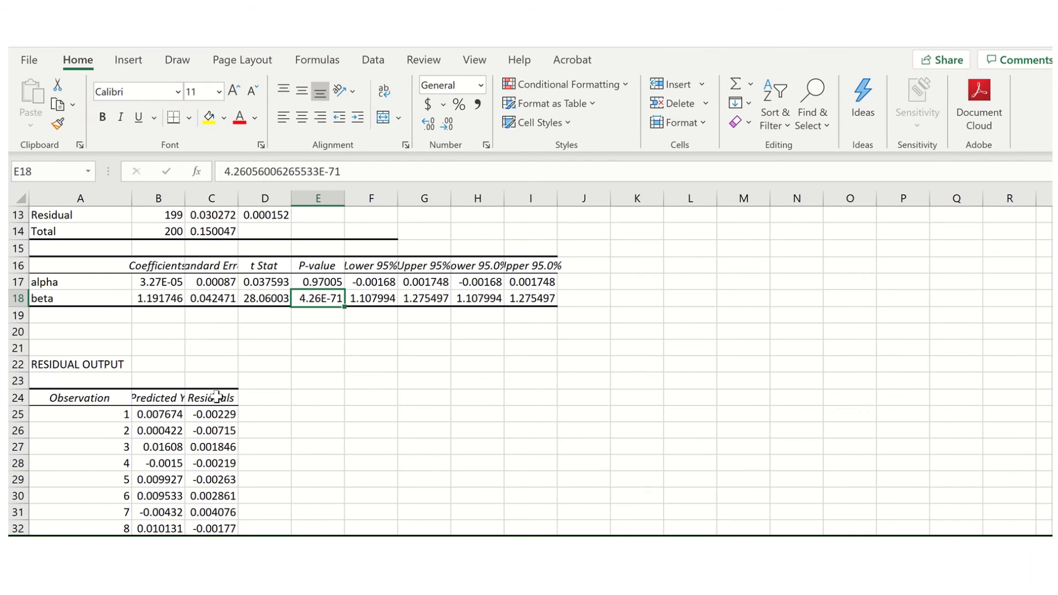
{"action": "key", "text": "Right"}
{"action": "key", "text": "Right"}
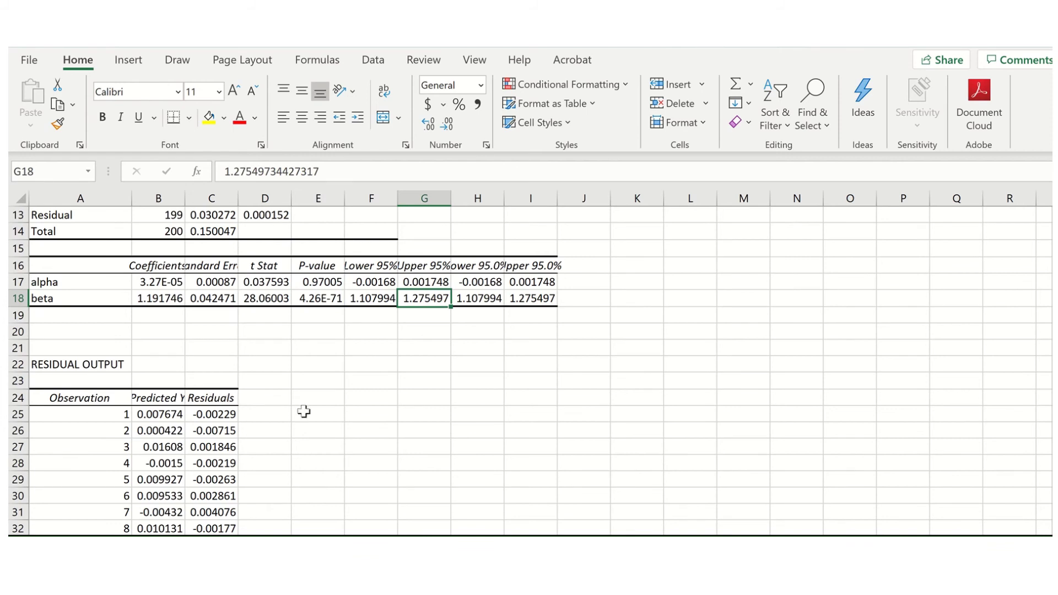
{"action": "left_click", "coordinate": [329, 400]}
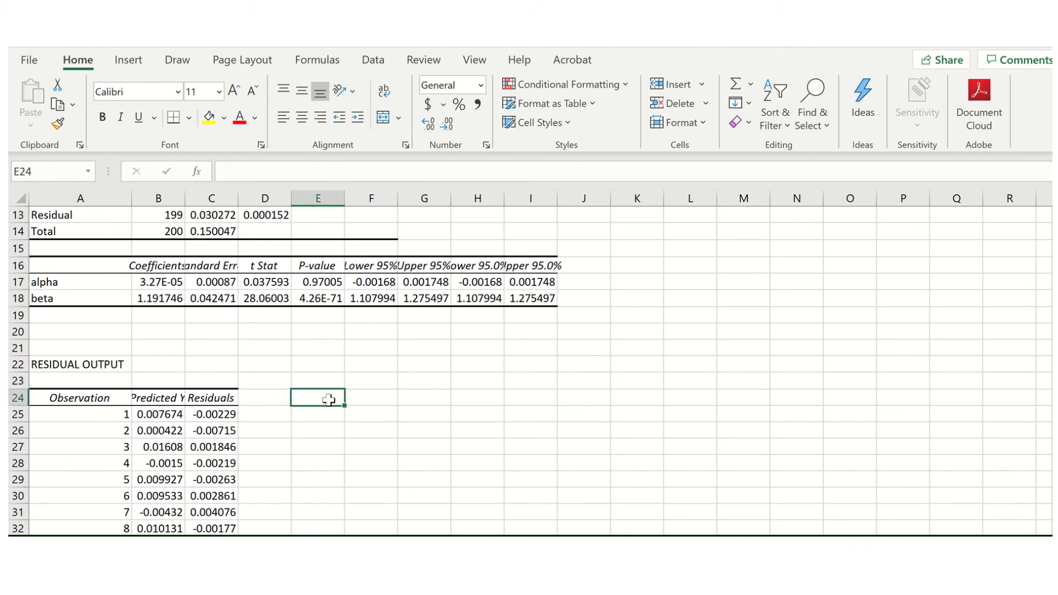
Step: Label E24 'SD' and make a first standard deviation attempt in F24, which returns #NAME?
{"action": "type", "text": "SD"}
{"action": "key", "text": "Tab"}
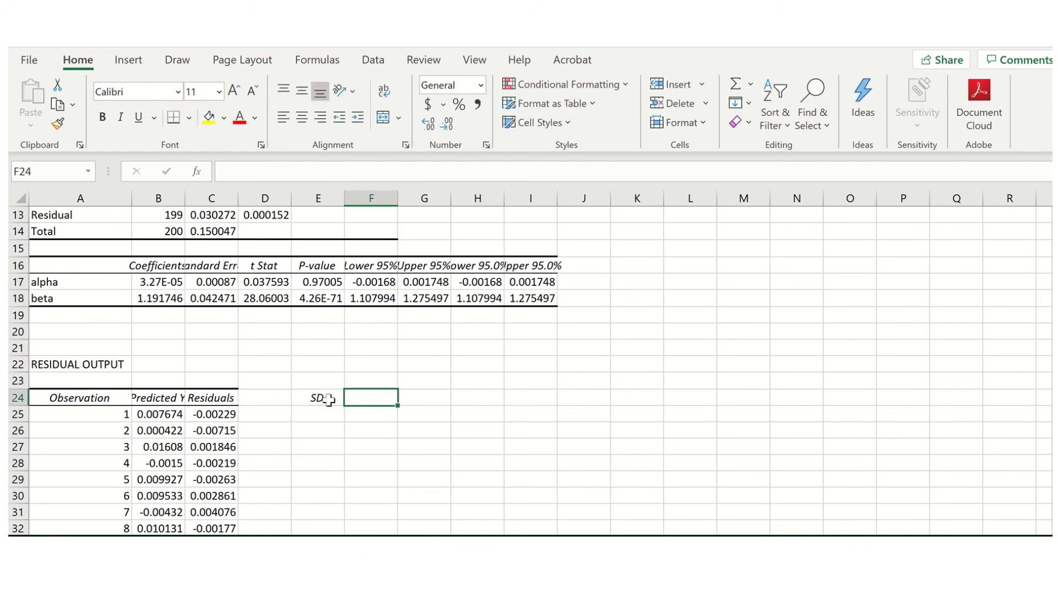
{"action": "type", "text": "=st"}
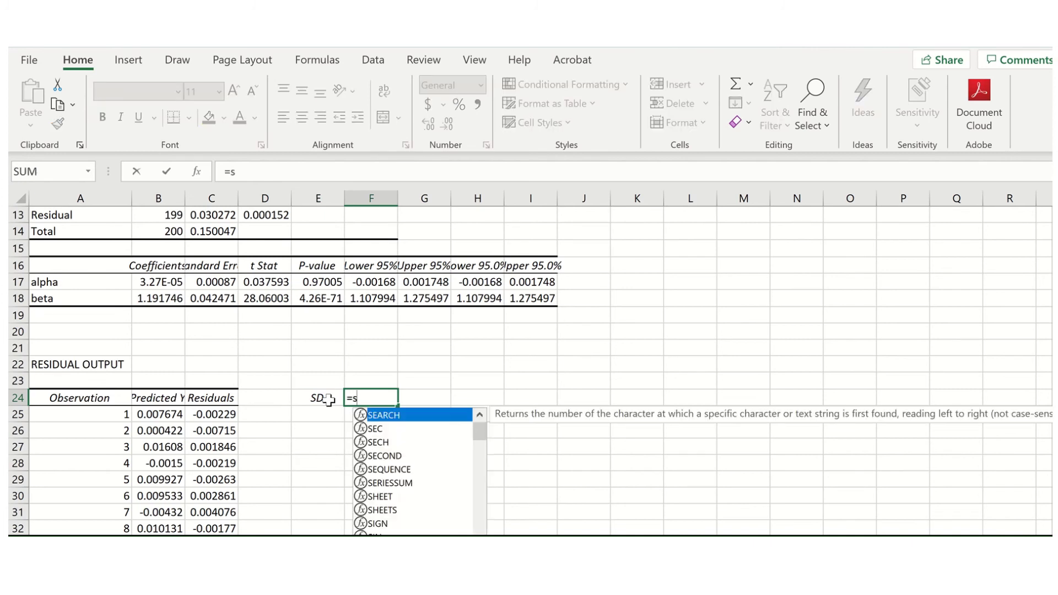
{"action": "key", "text": "Down"}
{"action": "key", "text": "Down"}
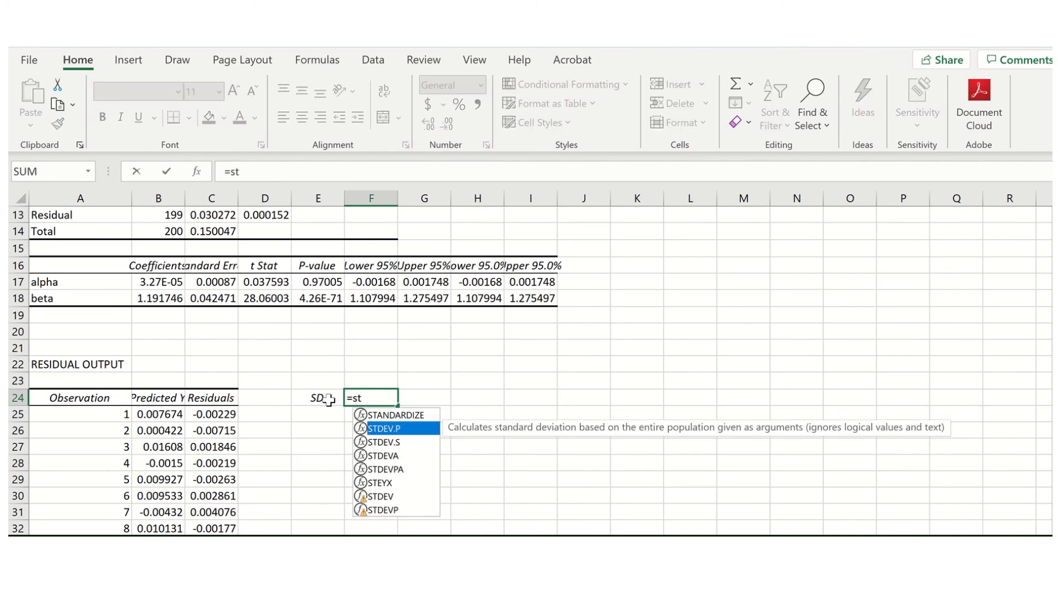
{"action": "key", "text": "Return"}
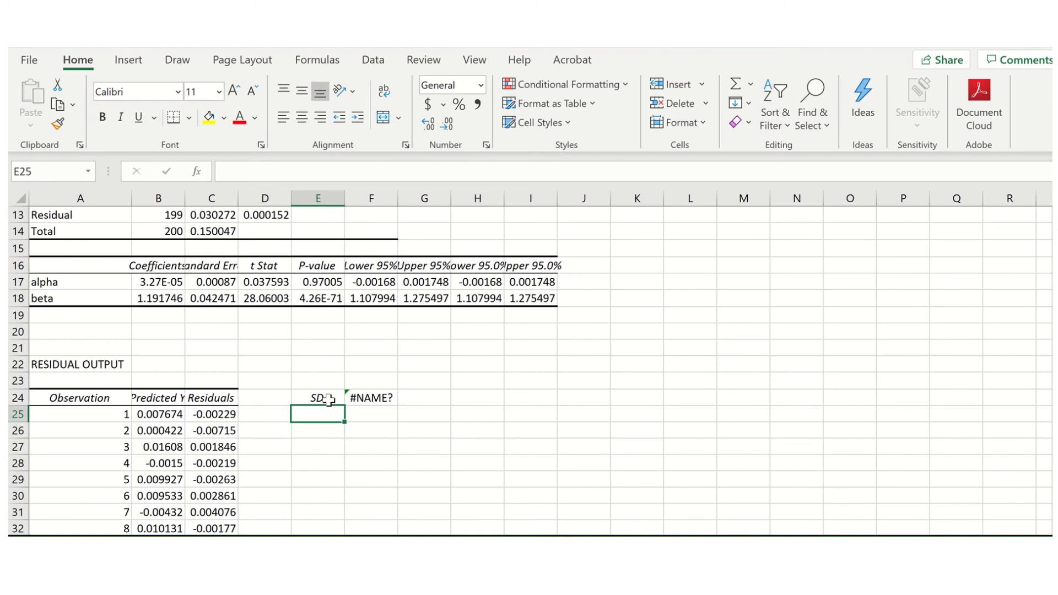
{"action": "key", "text": "Up"}
{"action": "key", "text": "Right"}
Step: Enter =STDEV.P(C25:C225) in F24 over the Residuals column, giving 0.012272
{"action": "type", "text": "=st"}
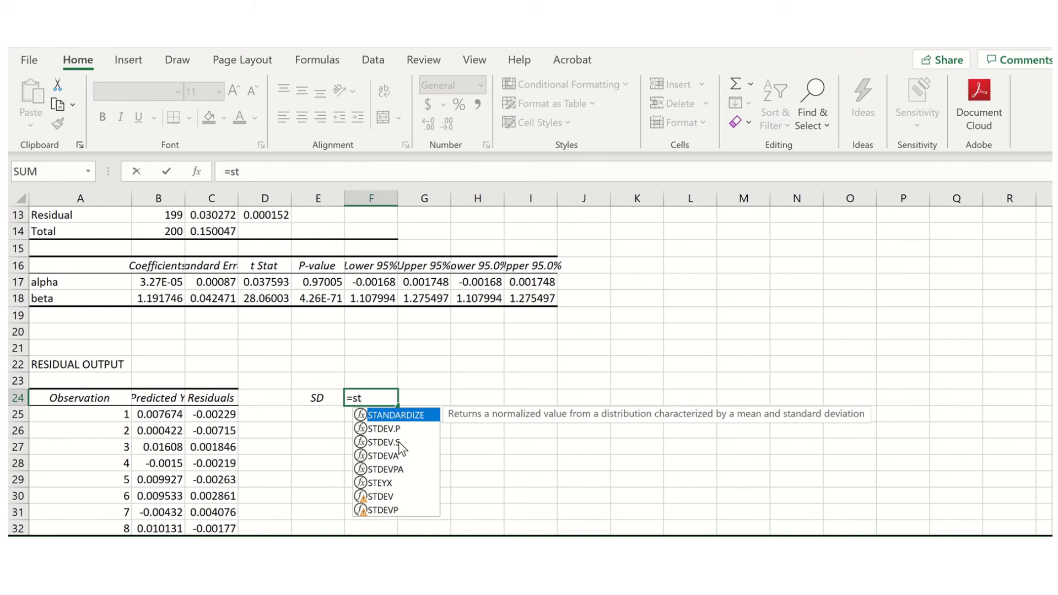
{"action": "type", "text": "dev."}
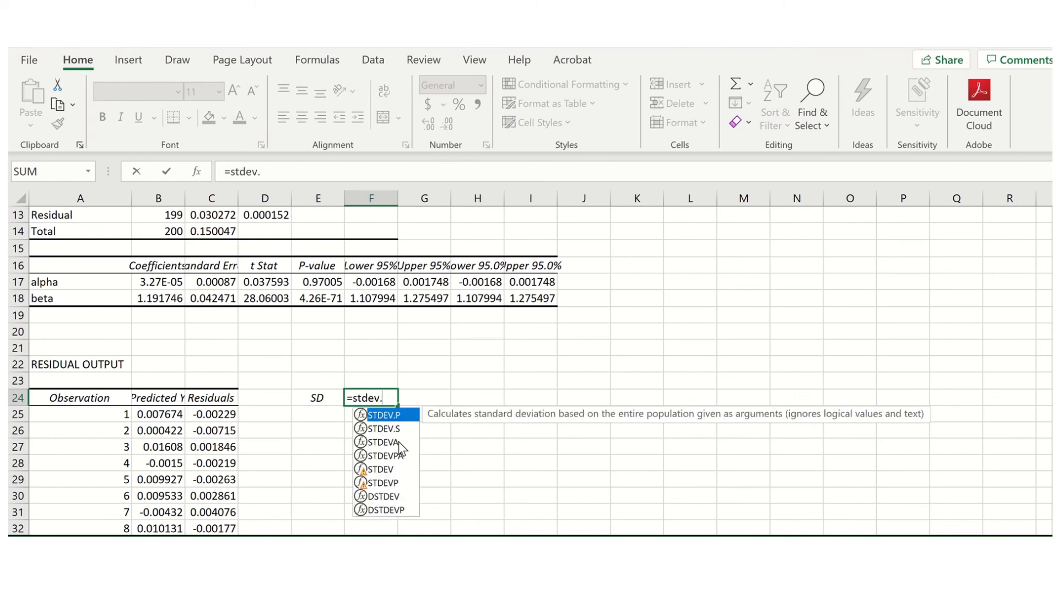
{"action": "type", "text": "p("}
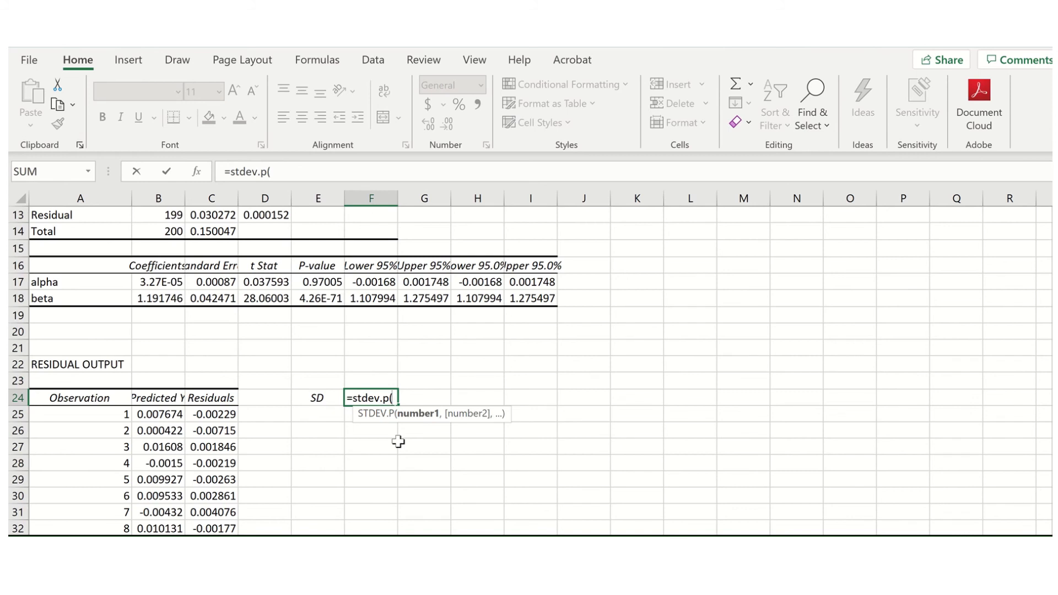
{"action": "key", "text": "Left"}
{"action": "key", "text": "Left"}
{"action": "key", "text": "Left"}
{"action": "key", "text": "Down"}
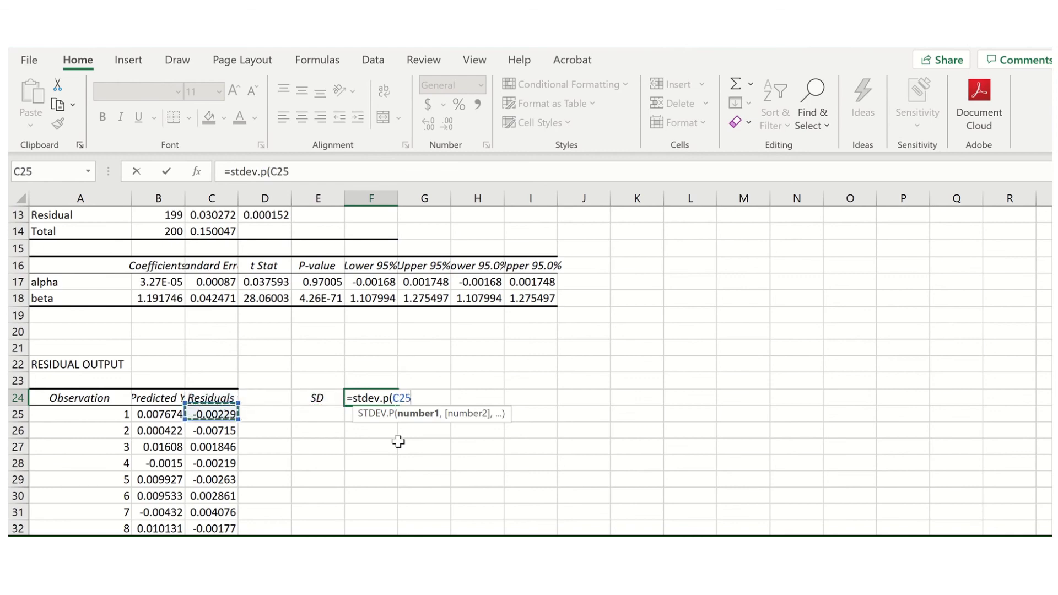
{"action": "key", "text": "ctrl+shift+Down"}
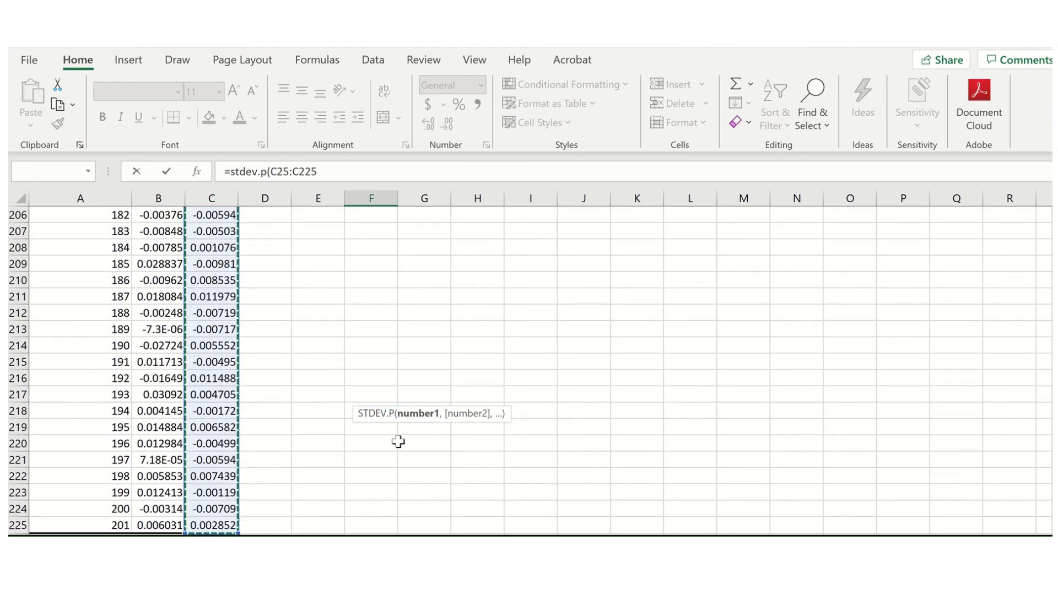
{"action": "key", "text": "Return"}
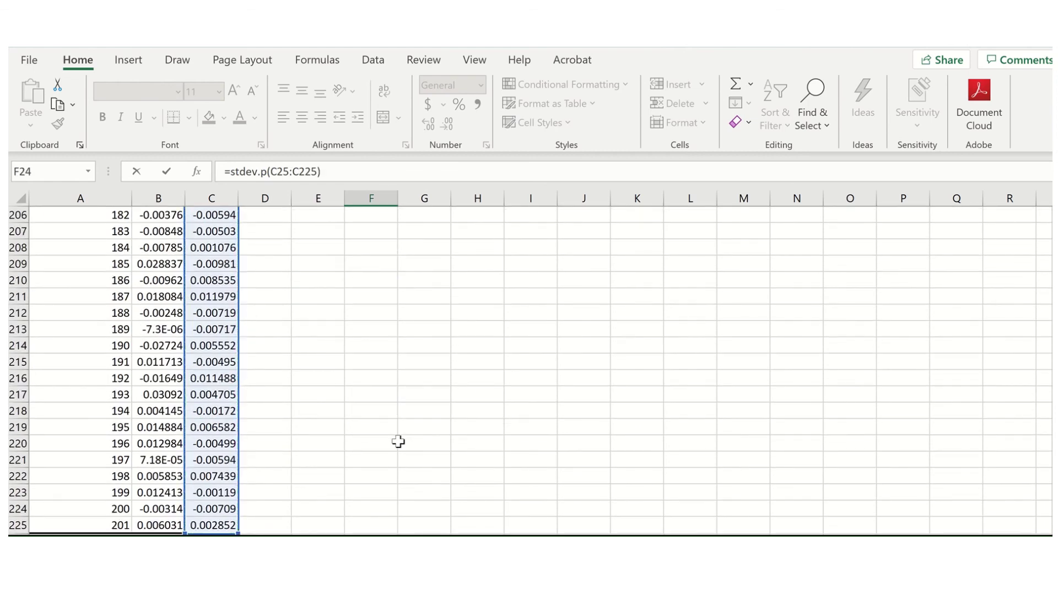
{"action": "key", "text": "Up"}
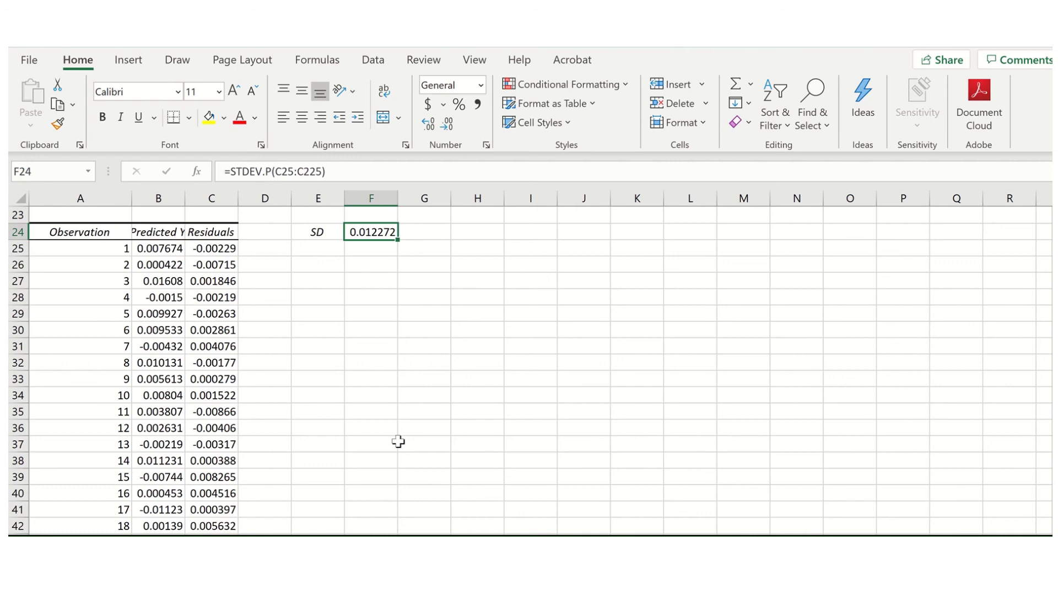
{"action": "key", "text": "Up"}
{"action": "key", "text": "Up"}
{"action": "key", "text": "Up"}
{"action": "key", "text": "Up"}
{"action": "key", "text": "Up"}
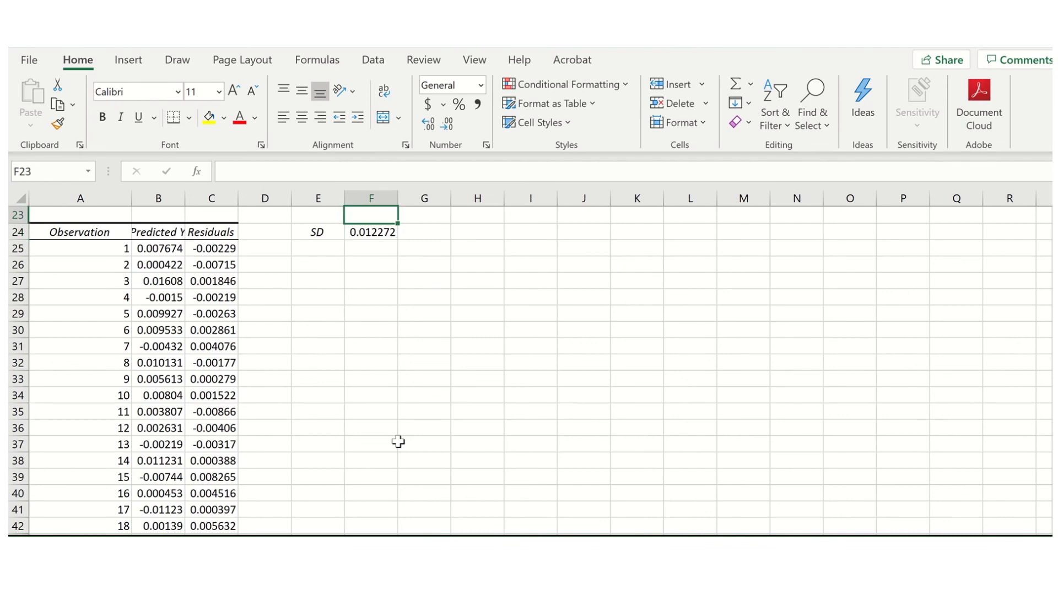
{"action": "key", "text": "Up"}
{"action": "key", "text": "Up"}
{"action": "key", "text": "Up"}
{"action": "key", "text": "Up"}
{"action": "key", "text": "Up"}
{"action": "key", "text": "Up"}
{"action": "key", "text": "Up"}
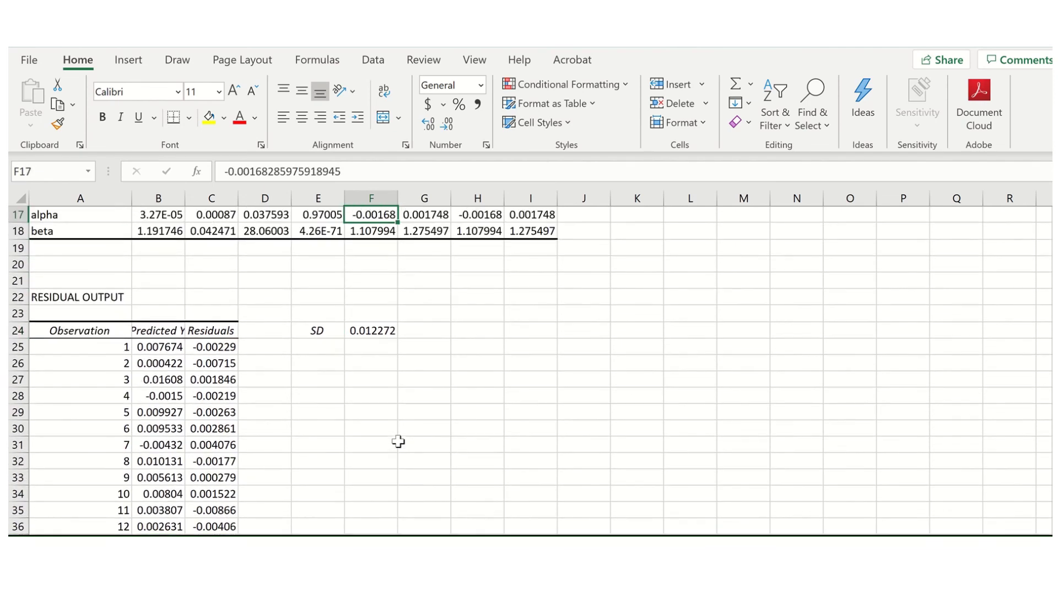
{"action": "key", "text": "Up"}
{"action": "key", "text": "Up"}
{"action": "key", "text": "Up"}
{"action": "key", "text": "Up"}
{"action": "key", "text": "Up"}
{"action": "key", "text": "Up"}
{"action": "key", "text": "Up"}
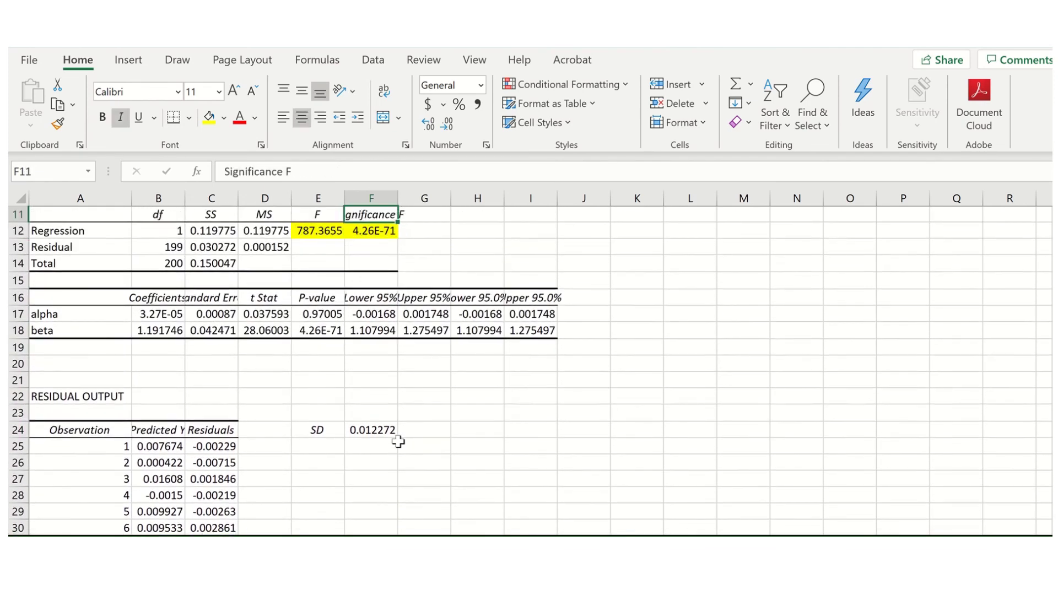
{"action": "key", "text": "Up"}
{"action": "key", "text": "Up"}
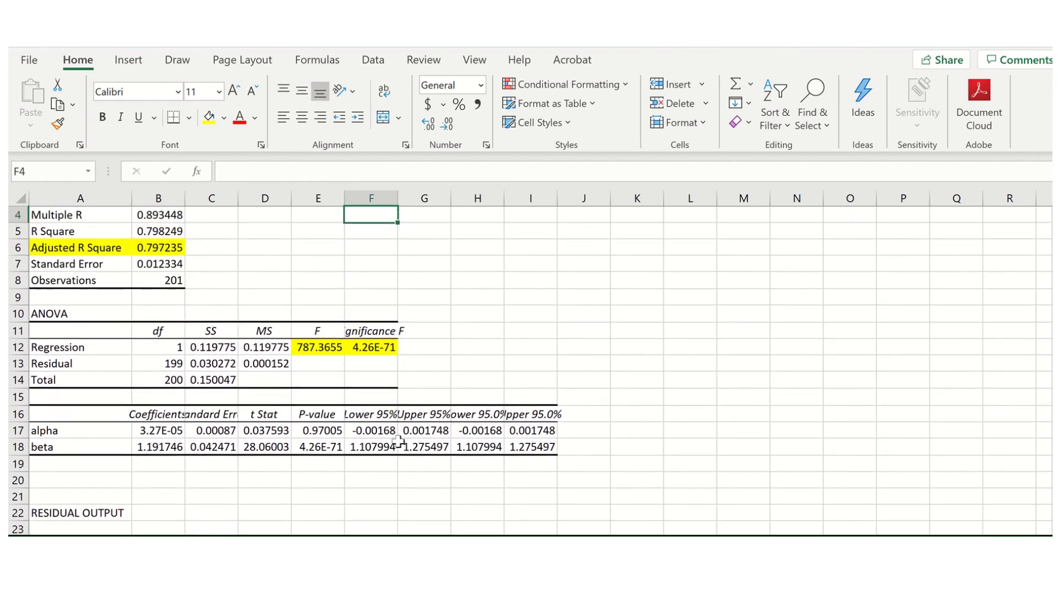
{"action": "key", "text": "Up"}
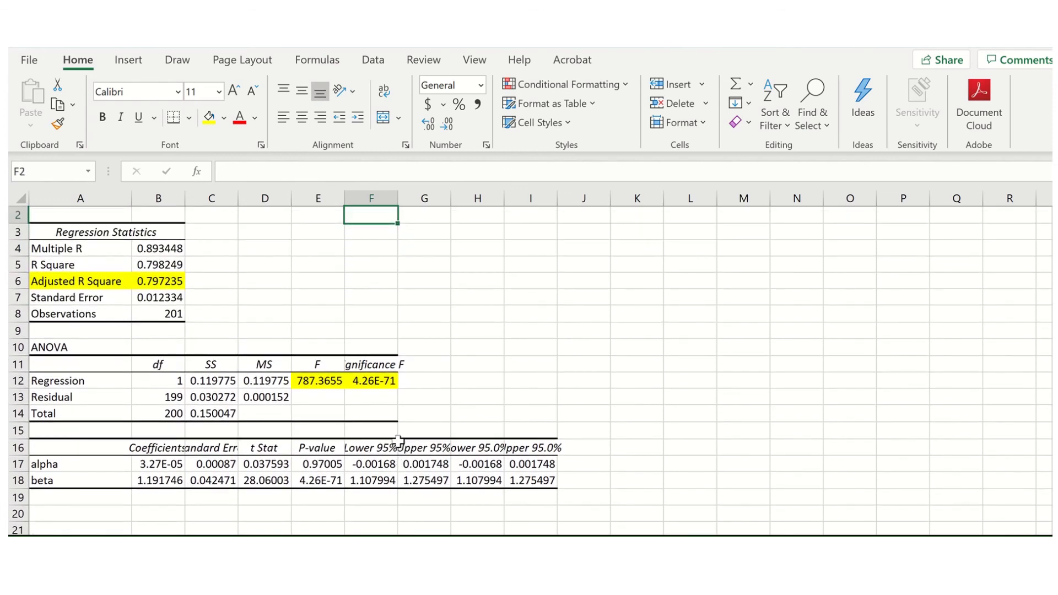